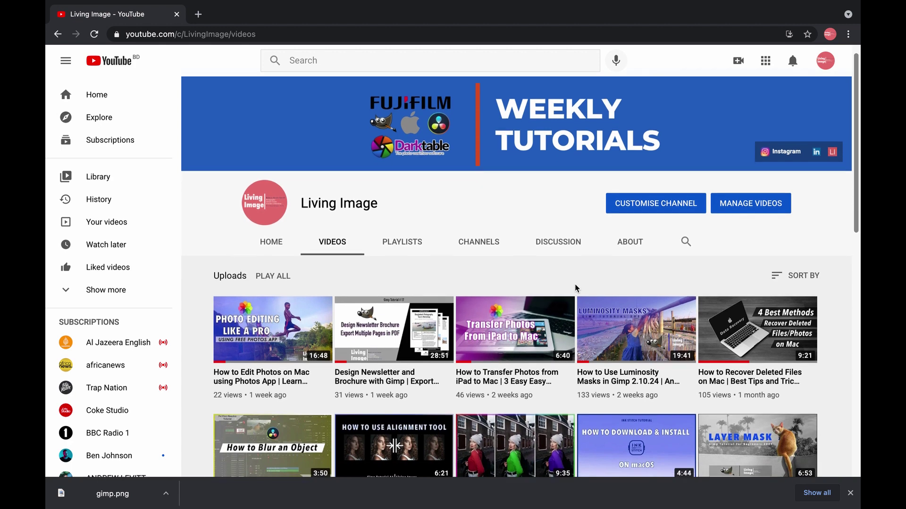
Look through the videos uploaded to the Living Image YouTube channel
scroll(574, 289, down, 3)
scroll(575, 289, down, 7)
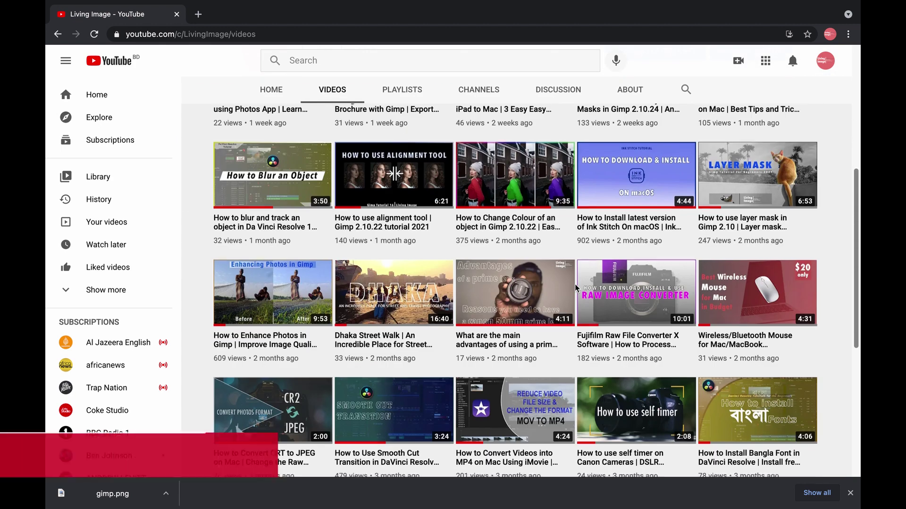
scroll(574, 289, down, 13)
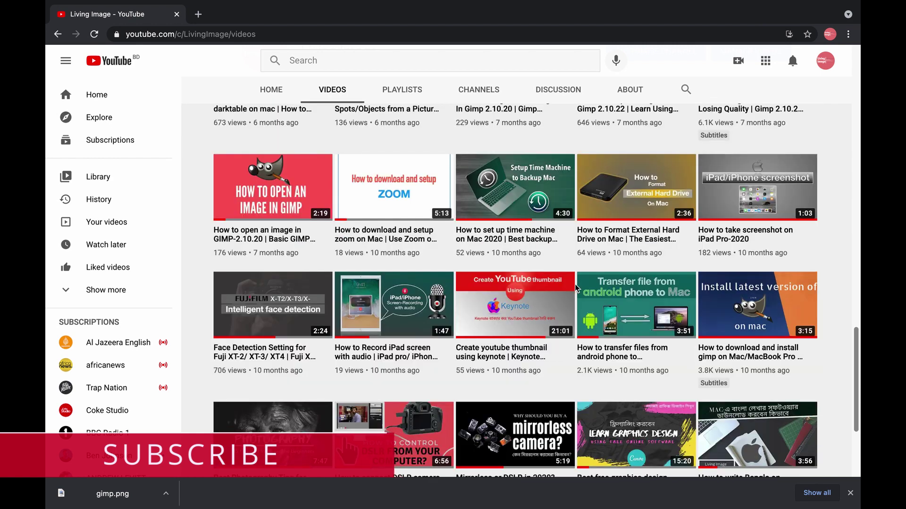
scroll(575, 288, up, 3)
scroll(574, 289, up, 13)
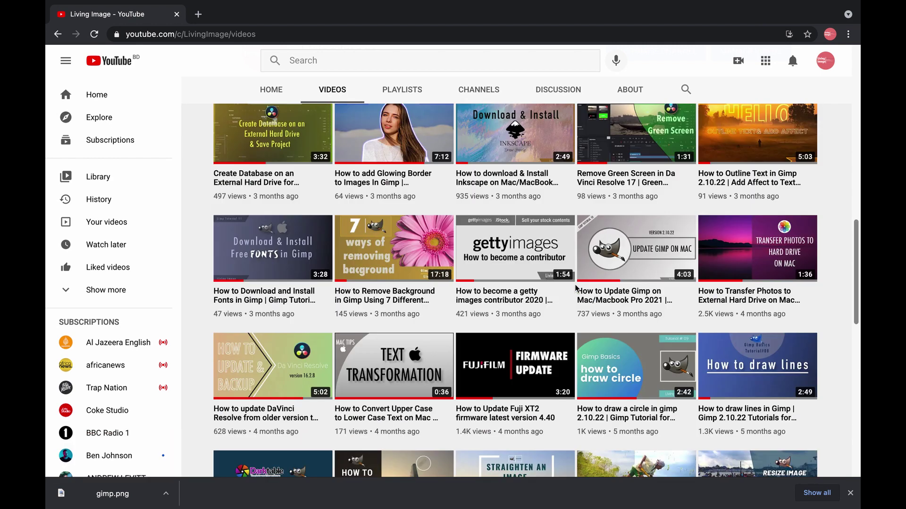
scroll(575, 288, up, 9)
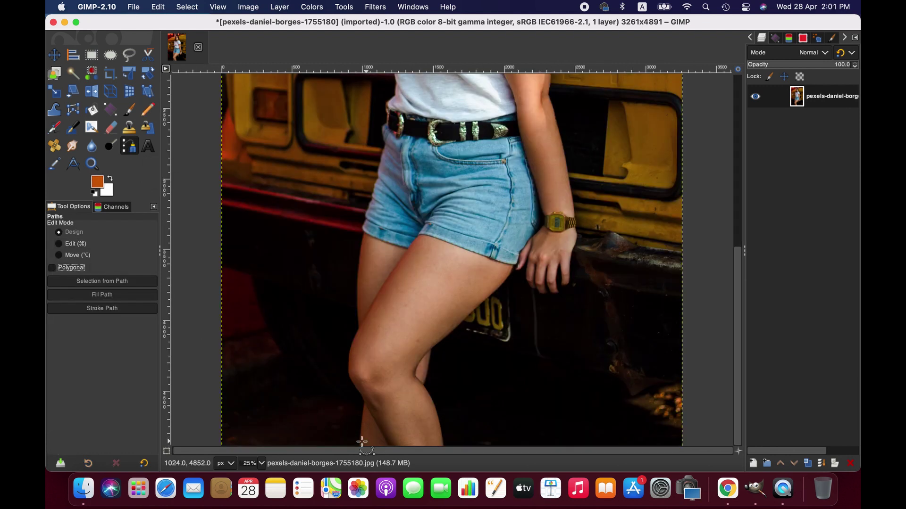
In GIMP, trace a path up the outer edge of the woman's leg, curved above the knee, to the hem of her shorts
click(363, 403)
click(348, 376)
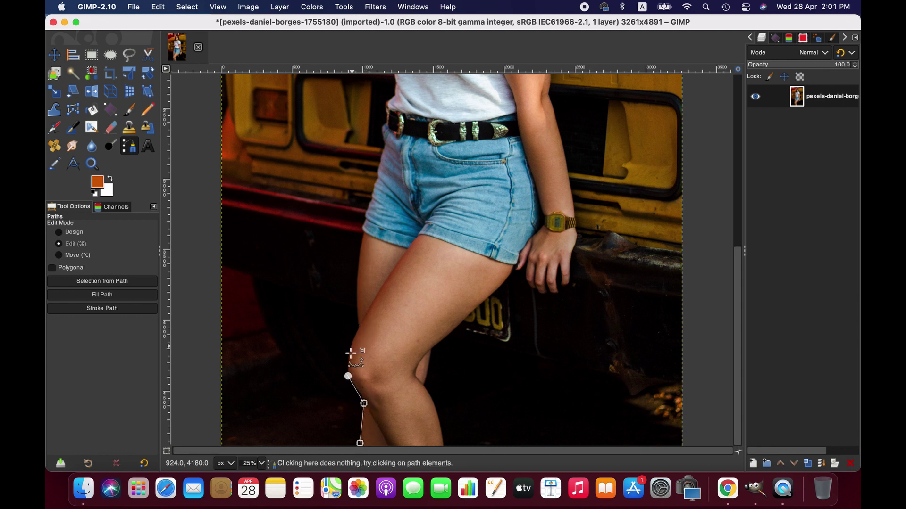
click(356, 324)
mouse_move(351, 352)
mouse_down()
mouse_move(348, 373)
mouse_move(355, 325)
mouse_move(351, 344)
mouse_up()
scroll(383, 343, up, 4)
scroll(383, 343, down, 4)
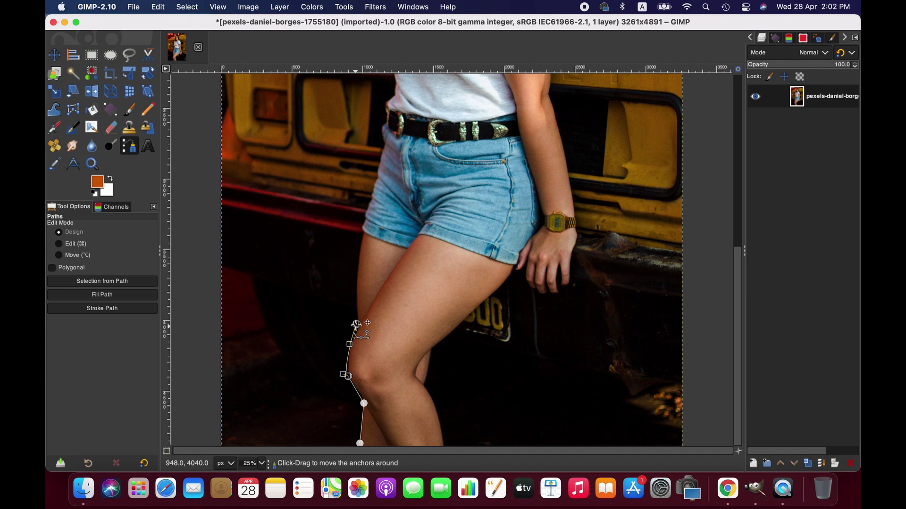
click(360, 237)
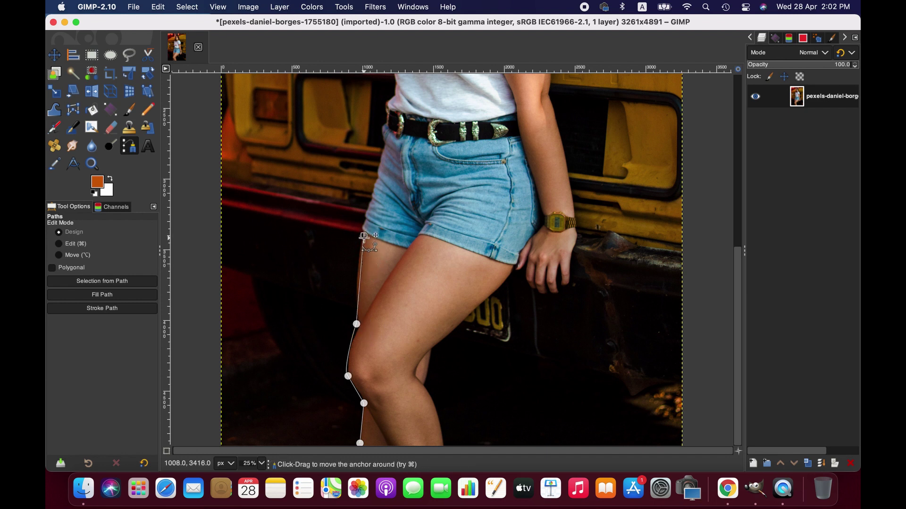
Continue the path along the outer edge of the shorts and past the belt to the bottom of the T-shirt
scroll(358, 277, up, 4)
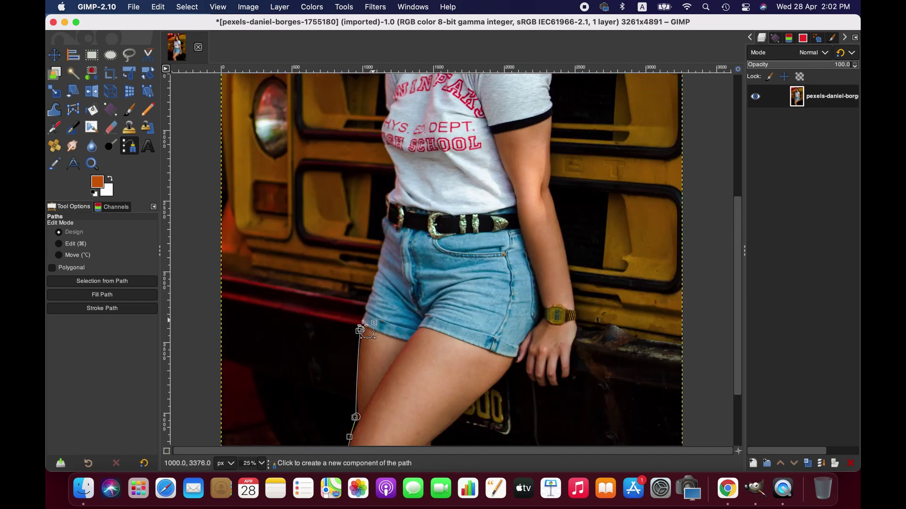
click(384, 236)
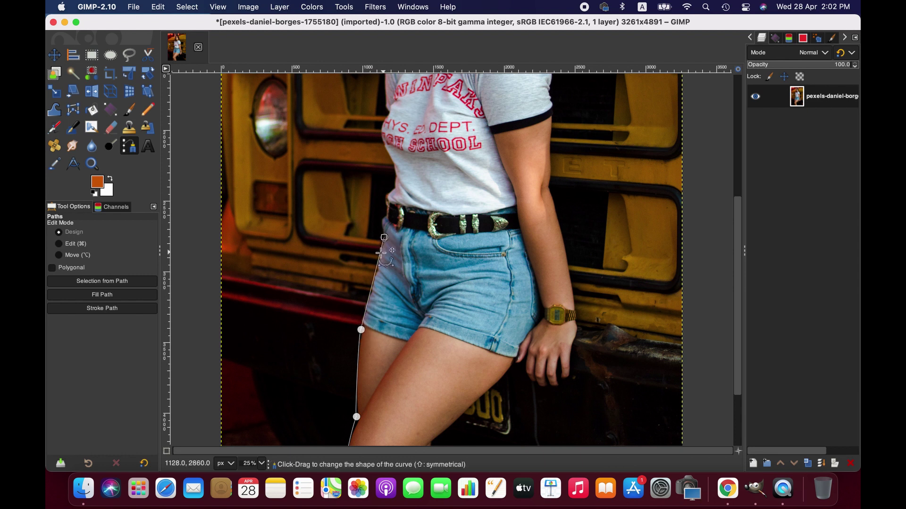
click(261, 463)
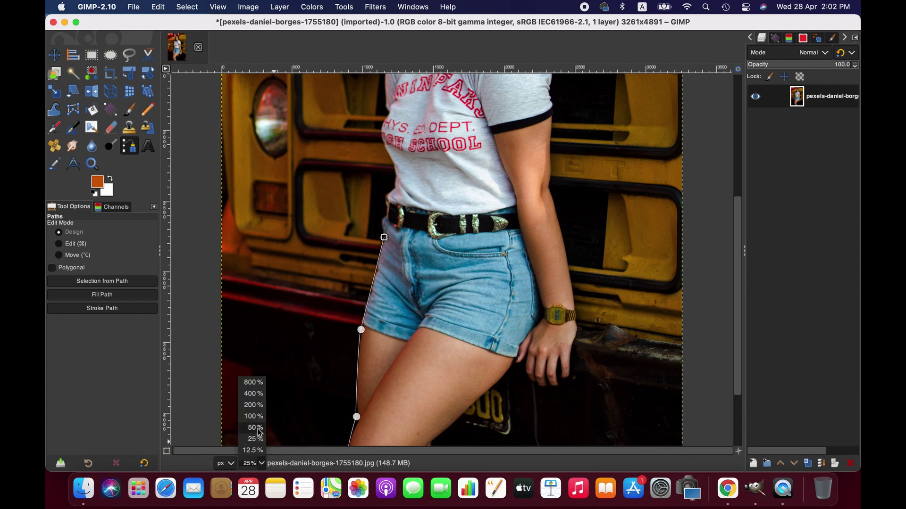
click(250, 439)
click(312, 182)
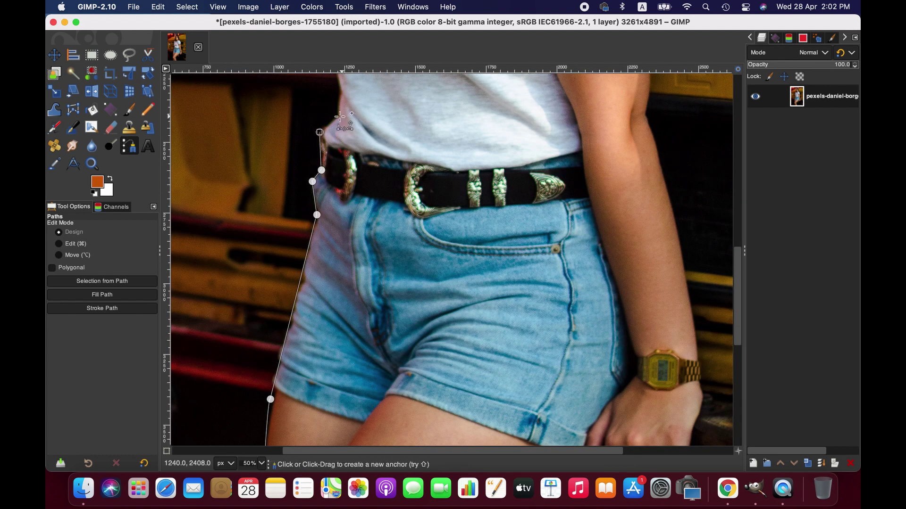
scroll(340, 136, up, 8)
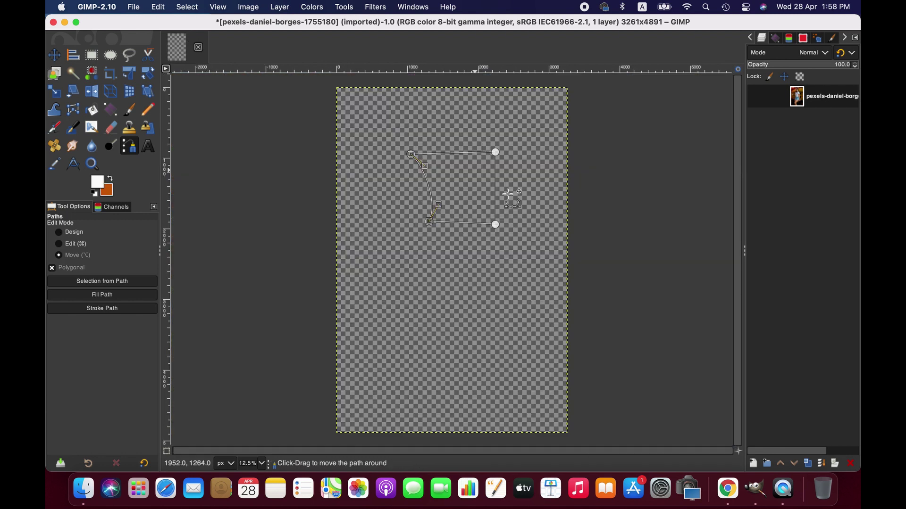
Make the photo layer visible and move the whole closed path over to the photo's right edge, beside the sleeve
drag(508, 194, 565, 236)
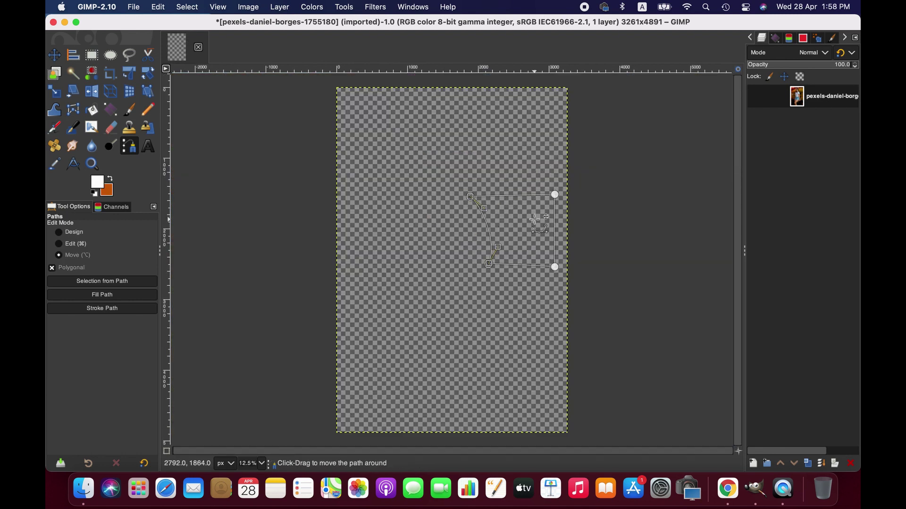
click(755, 96)
drag(524, 210, 537, 204)
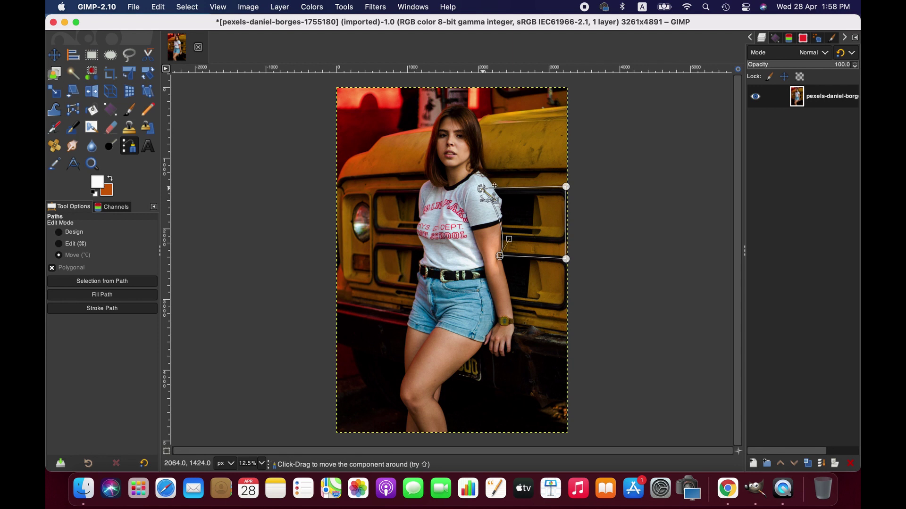
Fine-tune the closed path's position beside the sleeve, and adjust its upper corner at the shoulder in Design mode
drag(478, 193, 488, 192)
drag(573, 189, 570, 190)
click(63, 234)
drag(487, 188, 495, 188)
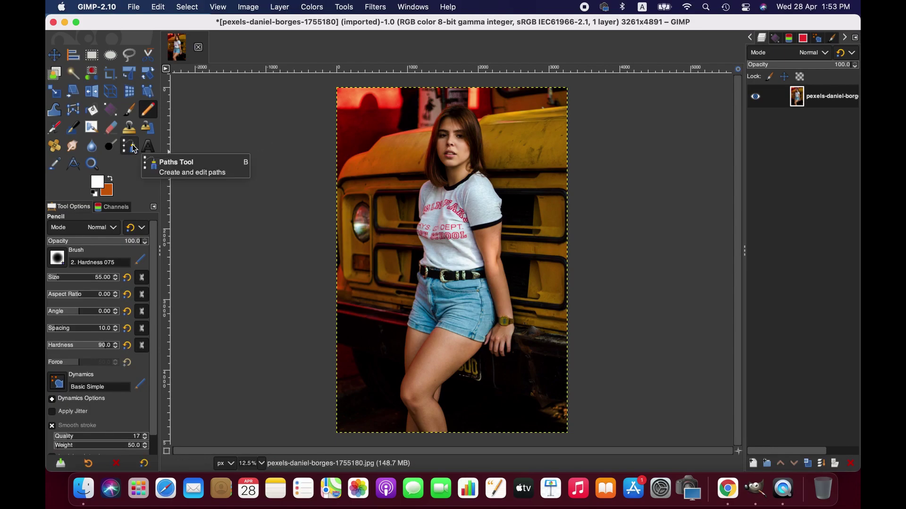
Activate the Paths tool with its edit mode set to Design
click(134, 147)
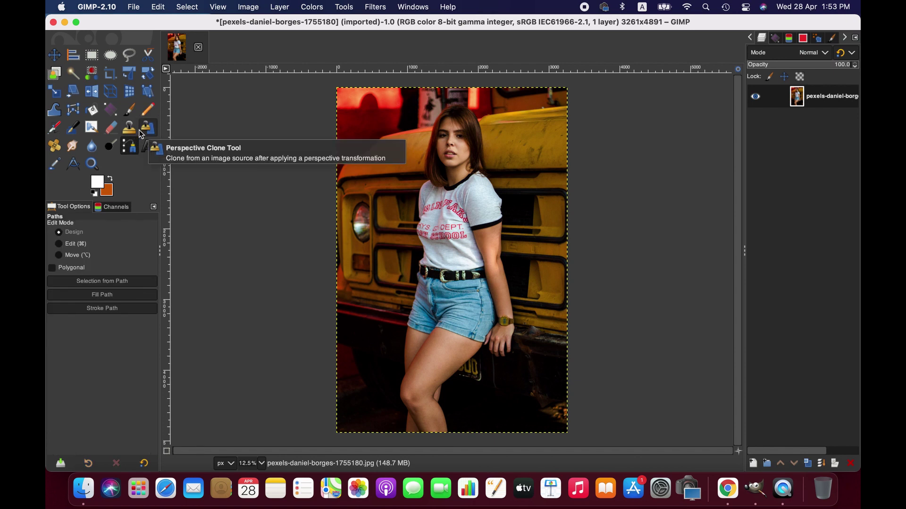
click(140, 129)
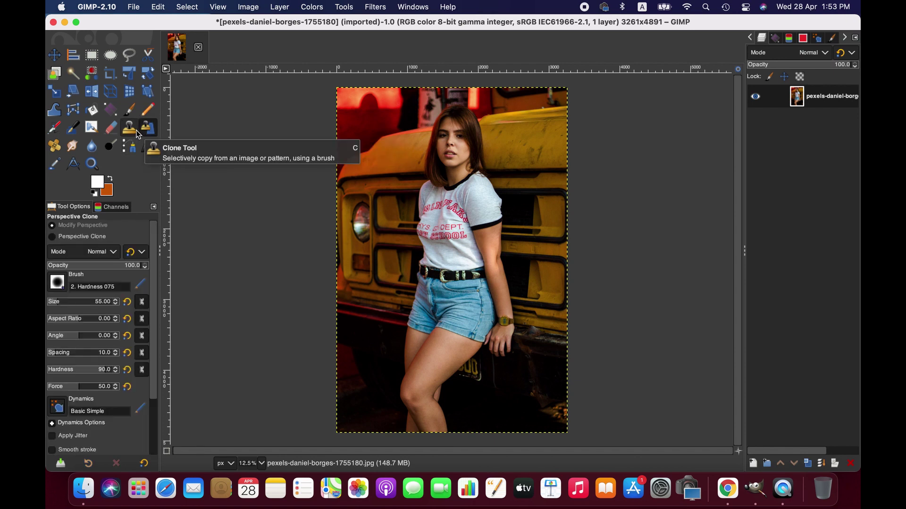
key(b)
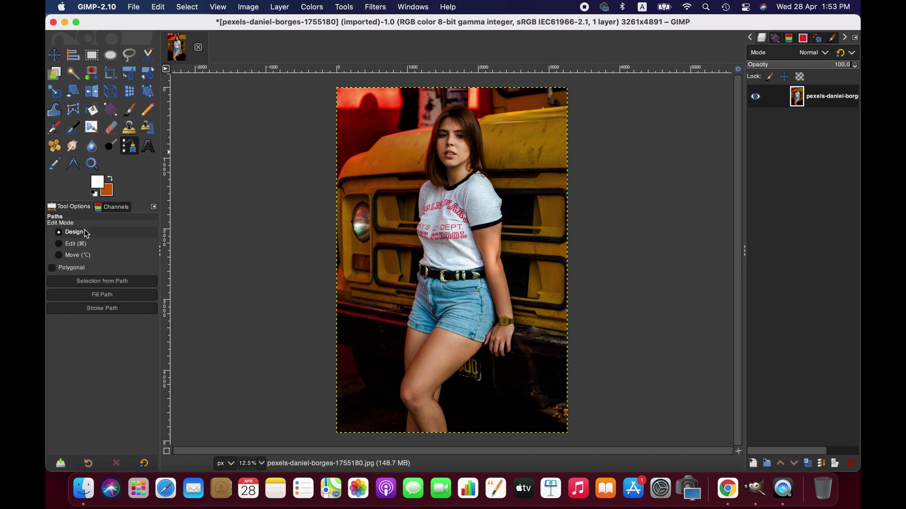
click(100, 231)
click(97, 244)
click(95, 257)
click(87, 234)
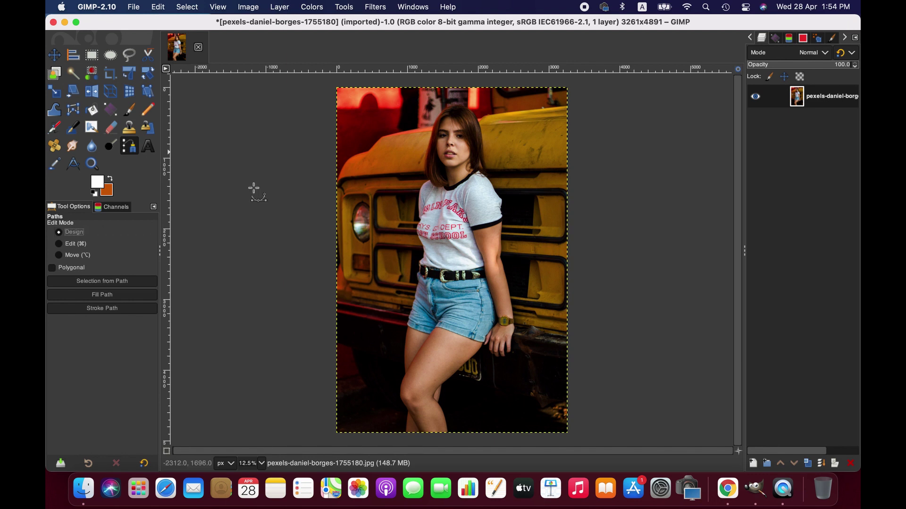
Place four path anchors from the hair ends to the photo's right edge, down that edge, and across to the upper arm below the sleeve
click(482, 170)
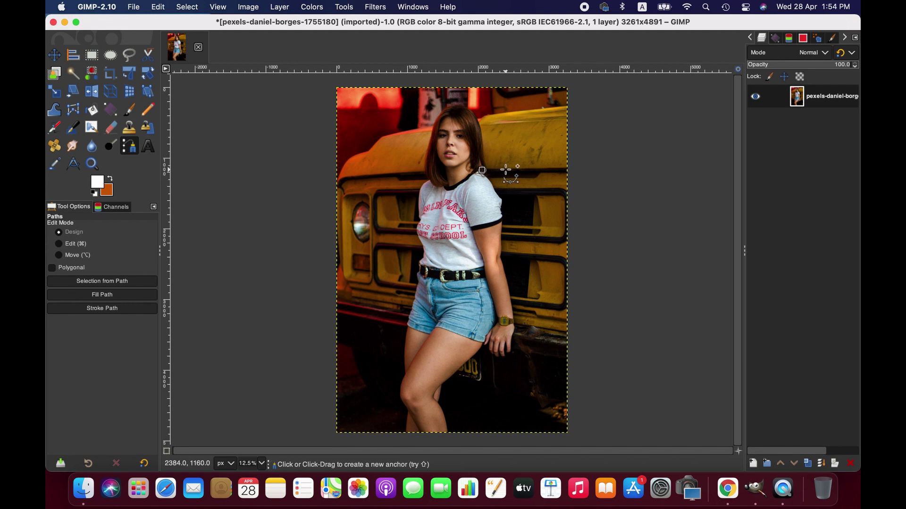
click(567, 168)
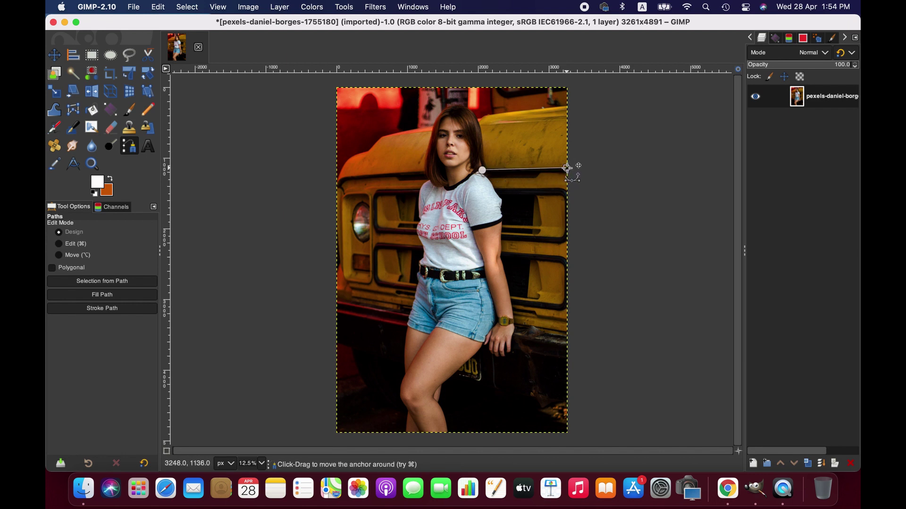
click(566, 240)
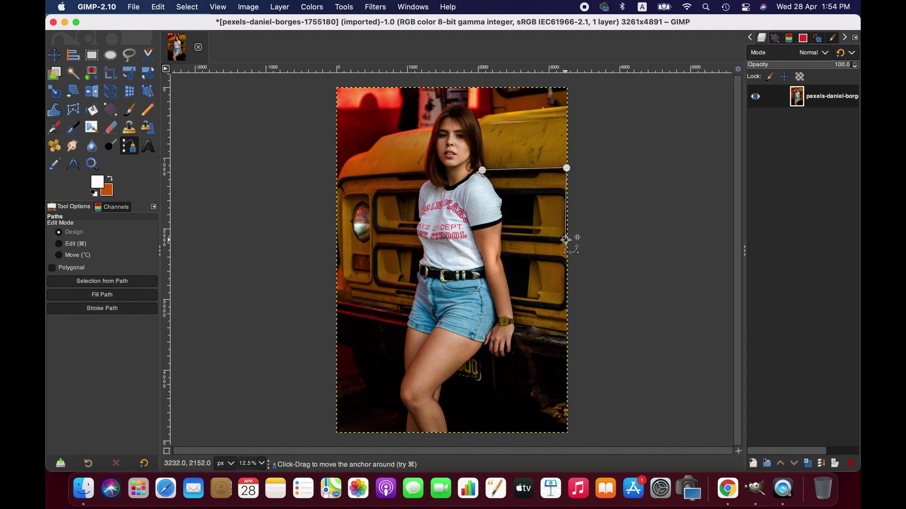
key(super+z)
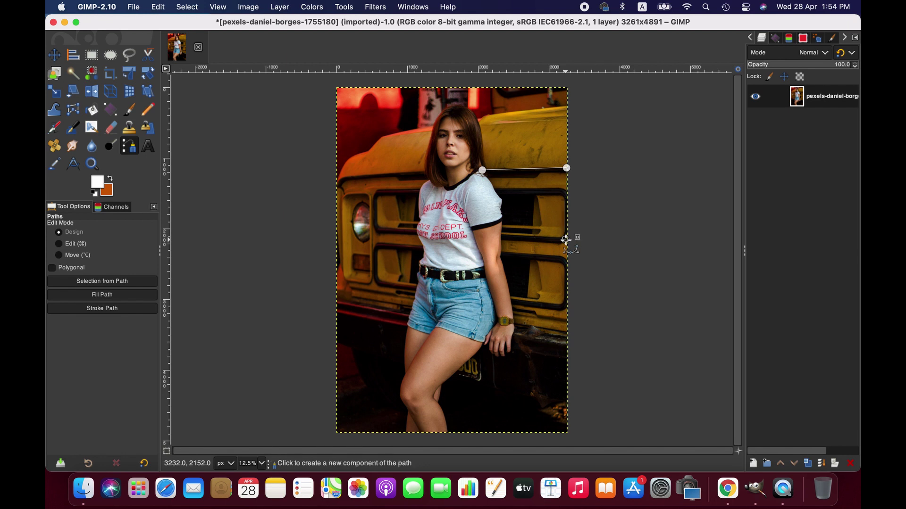
click(566, 169)
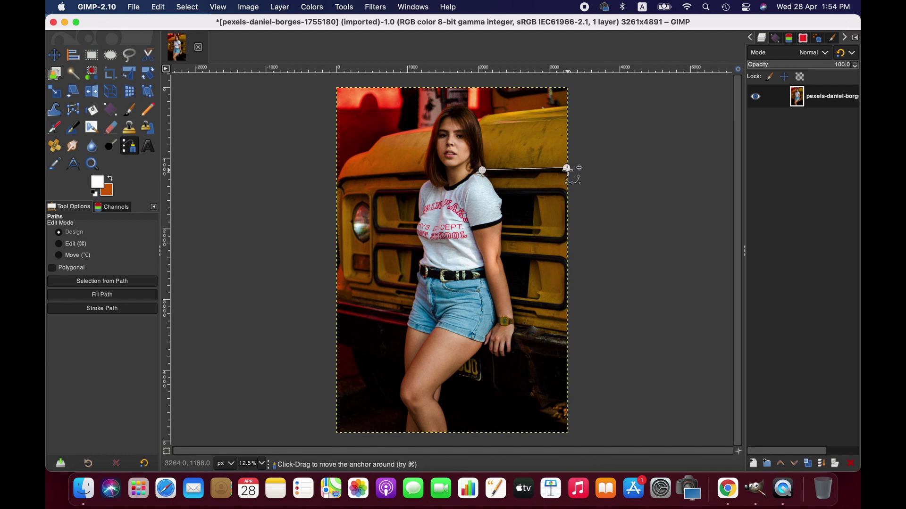
click(567, 240)
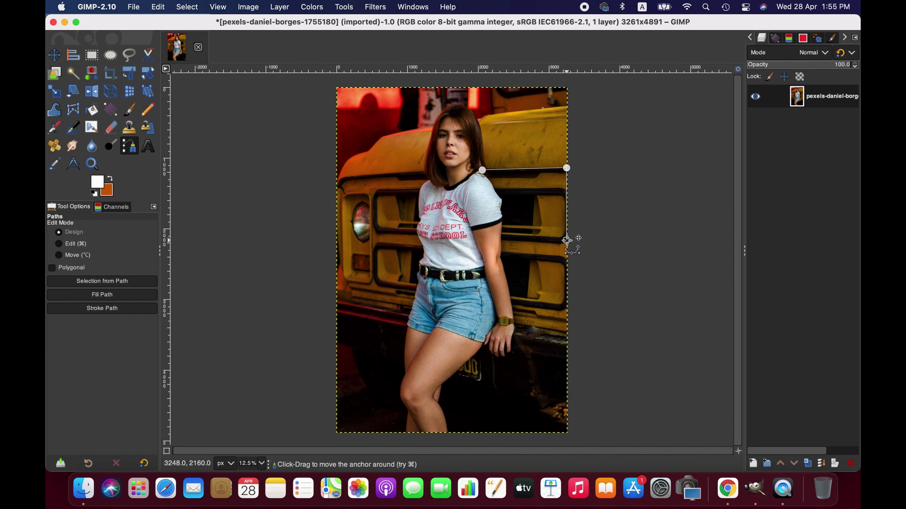
click(501, 238)
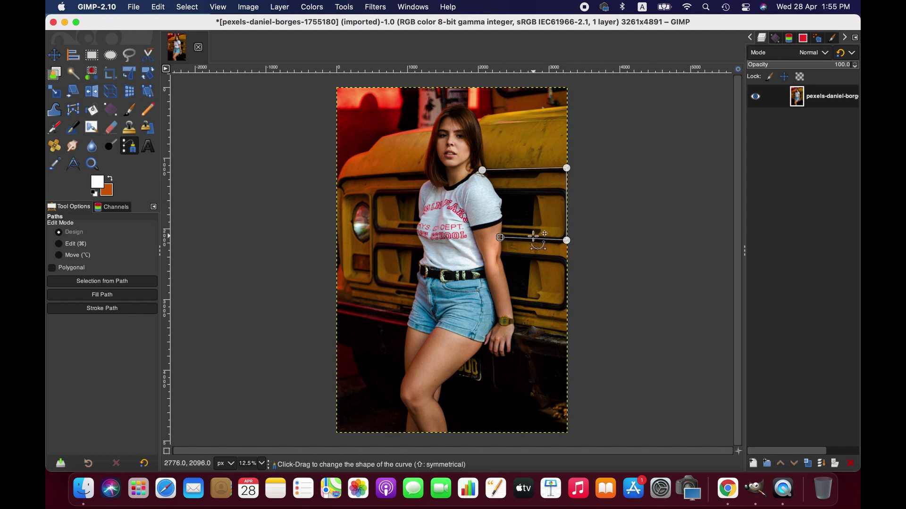
Try curving the path's lower segment upward with its handles, and straighten it again
drag(535, 239, 505, 217)
key(super+z)
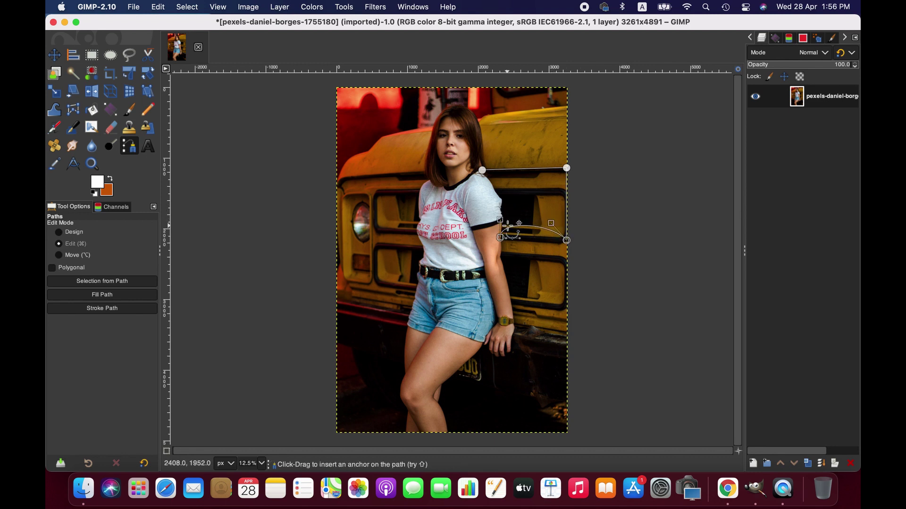
drag(499, 219, 513, 217)
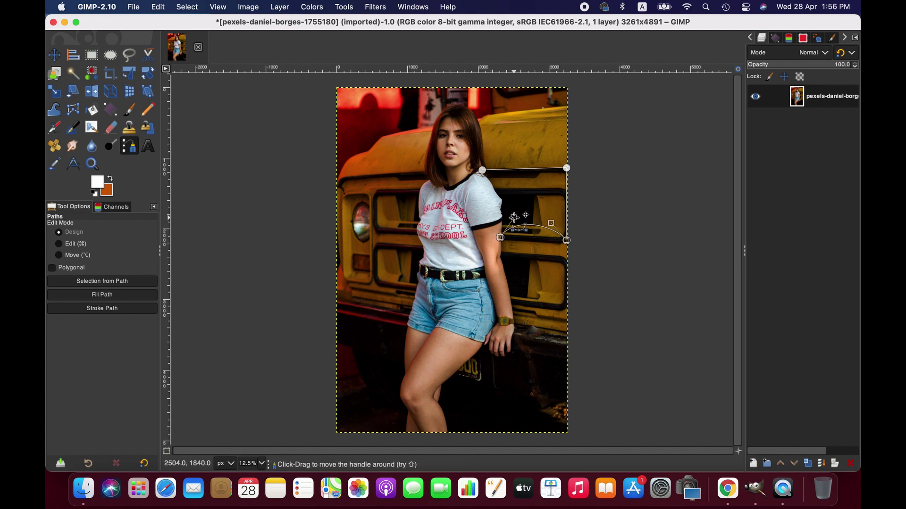
drag(514, 218, 567, 240)
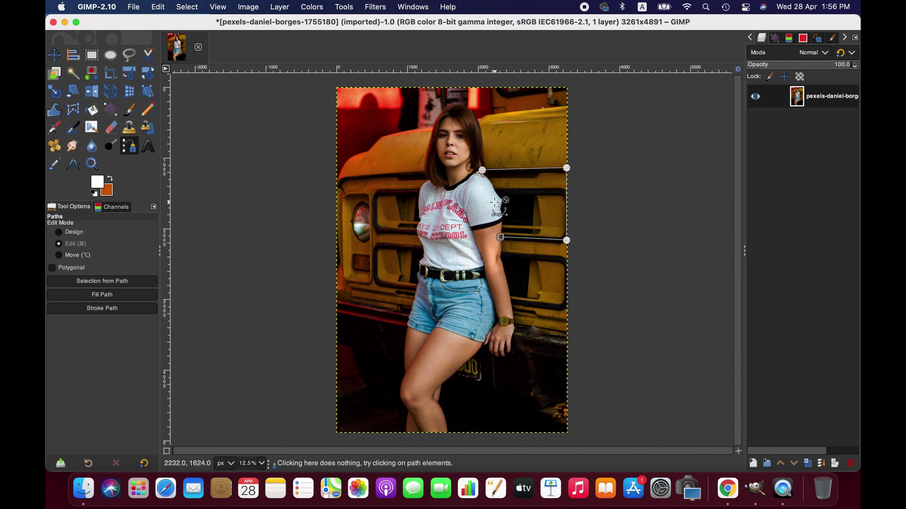
Close the path at its first anchor and curve the closing segment with its handles to follow the shoulder and sleeve
super+click(482, 170)
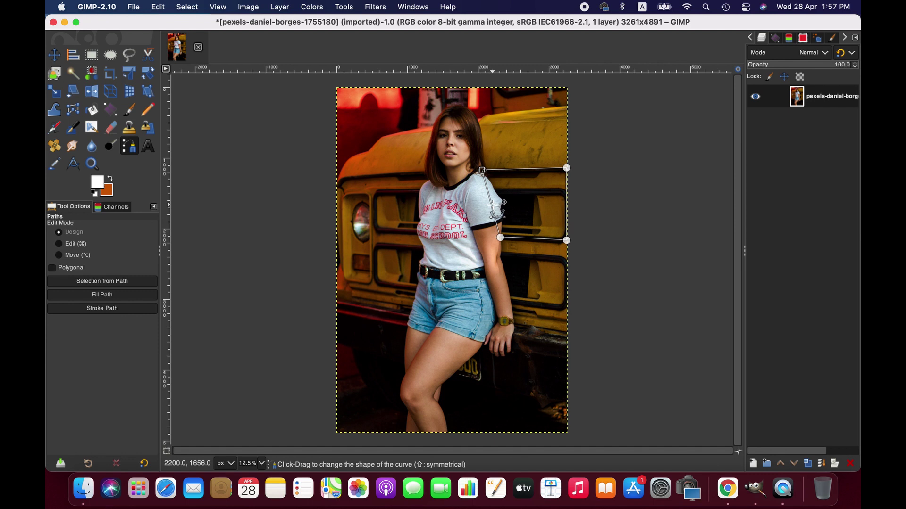
mouse_move(493, 204)
mouse_down()
mouse_move(515, 202)
mouse_move(504, 208)
mouse_up()
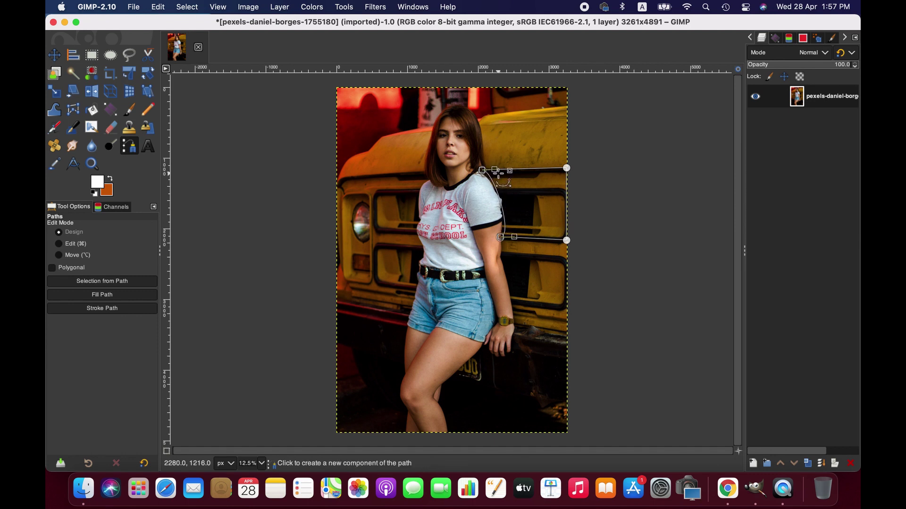
drag(499, 174, 500, 185)
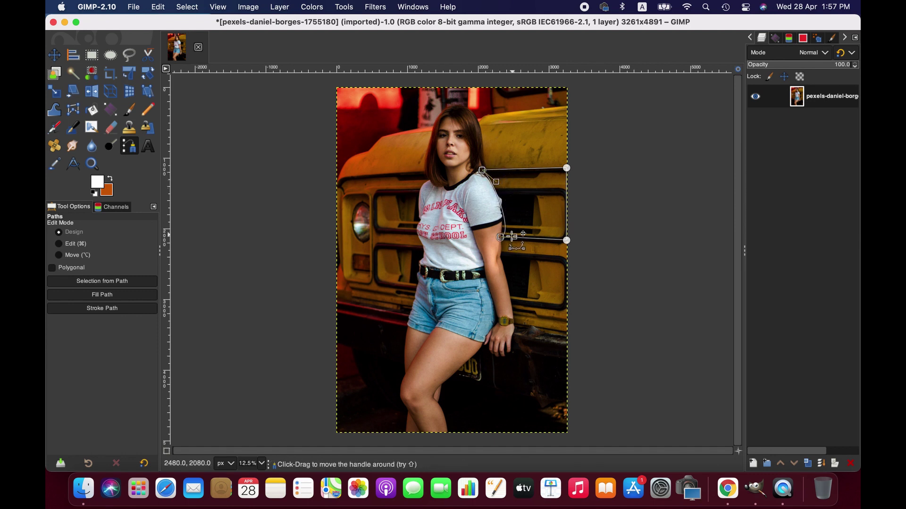
drag(513, 236, 509, 221)
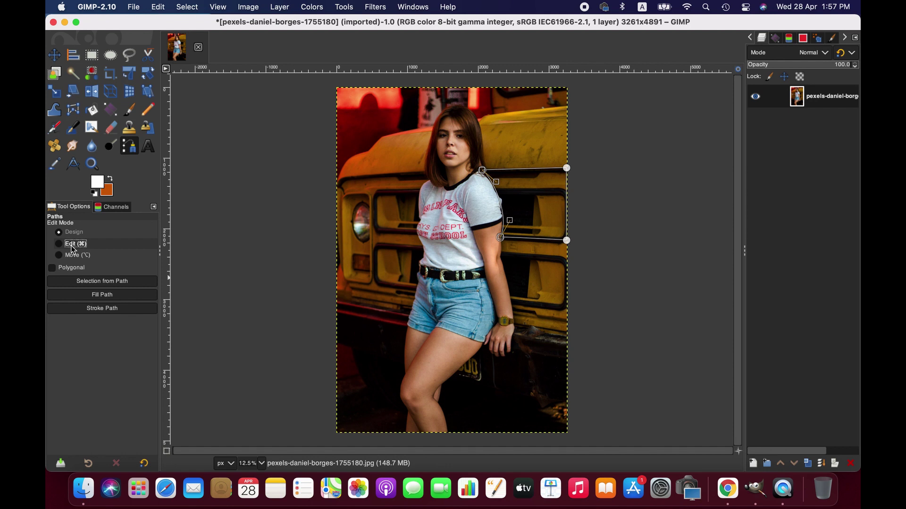
Try inserting an extra anchor on the path's upper segment in Edit mode, and undo it
click(532, 169)
mouse_move(532, 170)
mouse_down()
mouse_move(546, 158)
mouse_move(549, 166)
mouse_up()
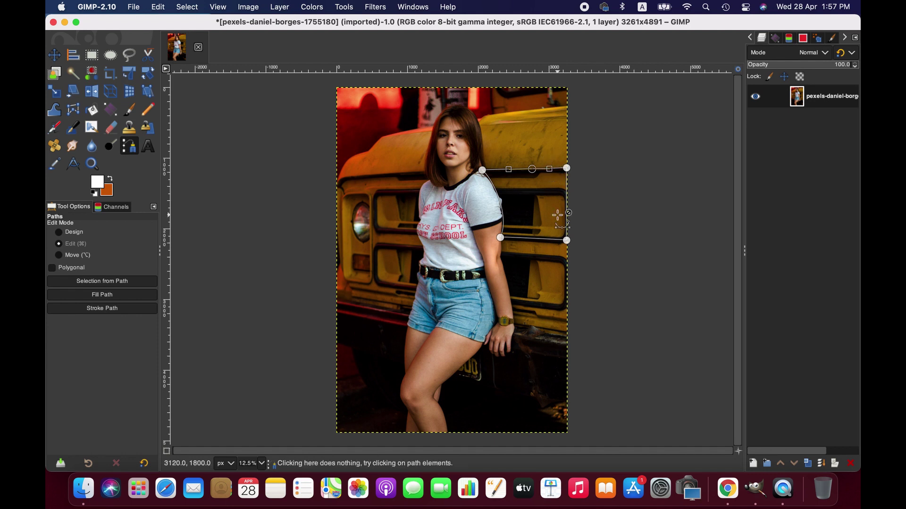
key(super+z)
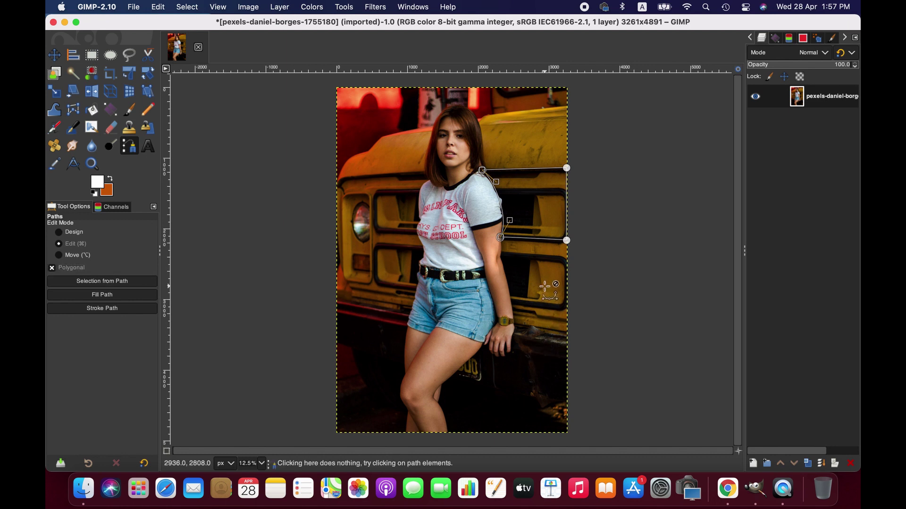
Try drawing a separate closed triangular path component in Design mode beside the woman's lower legs, and undo it
click(74, 232)
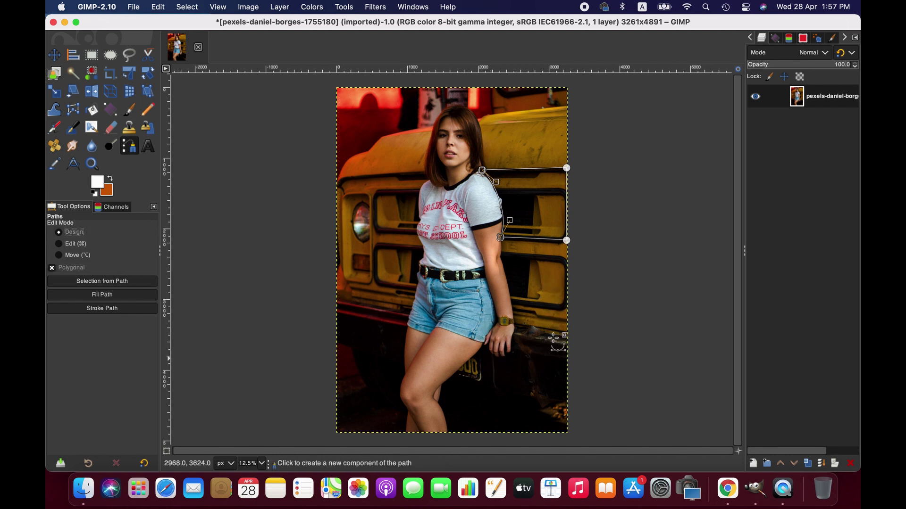
click(553, 331)
click(491, 377)
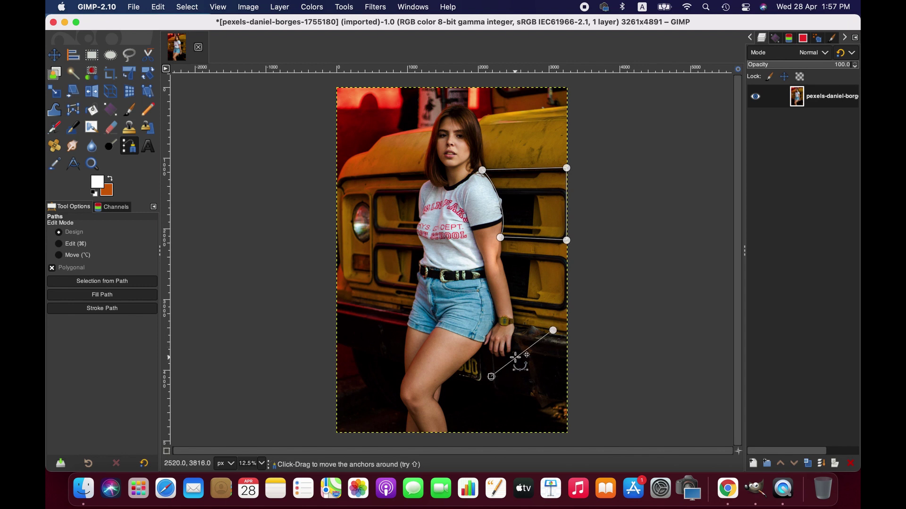
drag(515, 358, 515, 365)
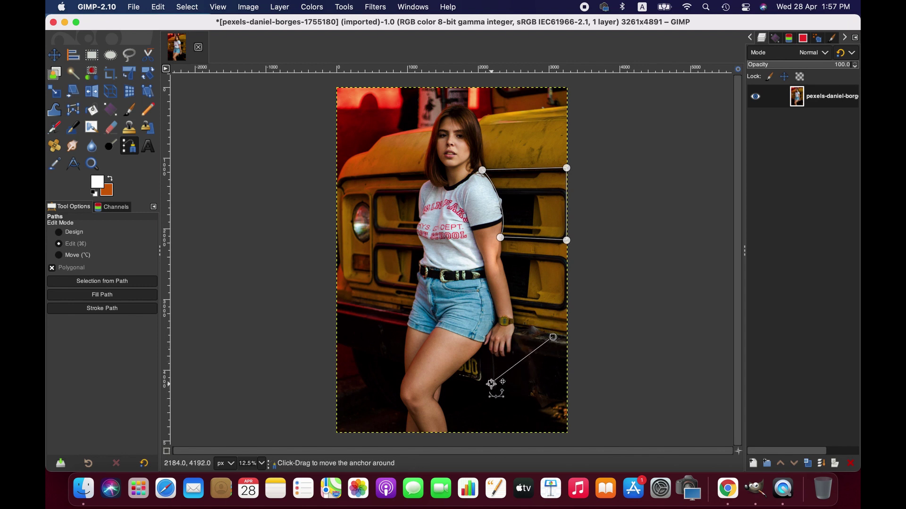
click(514, 408)
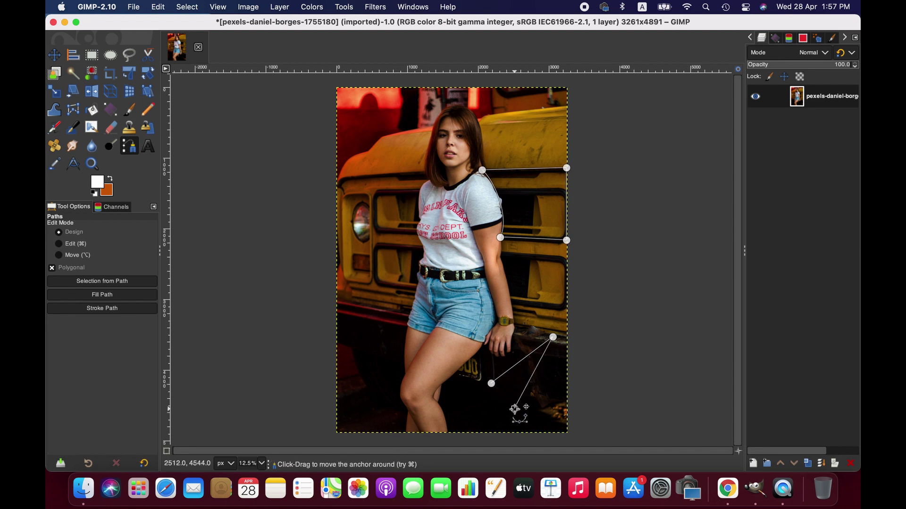
click(491, 384)
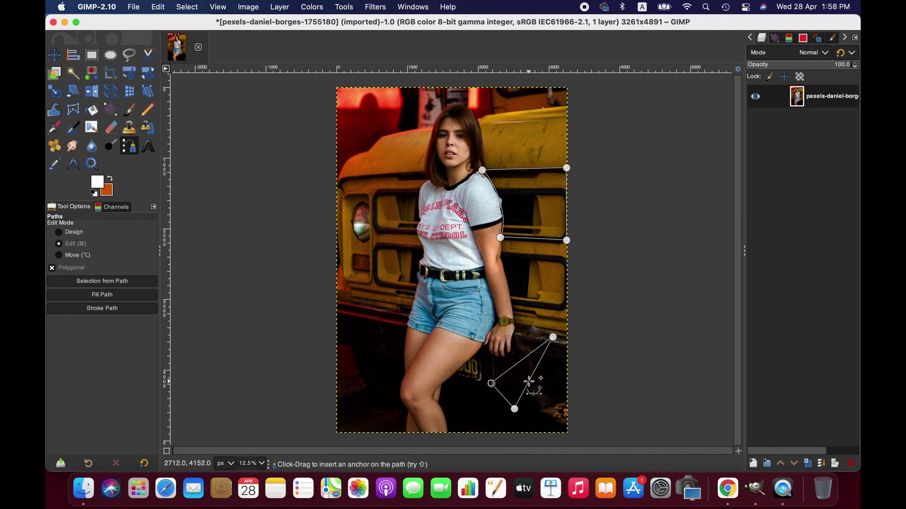
key(super+z)
key(super+z)
key(super+z)
key(super+z)
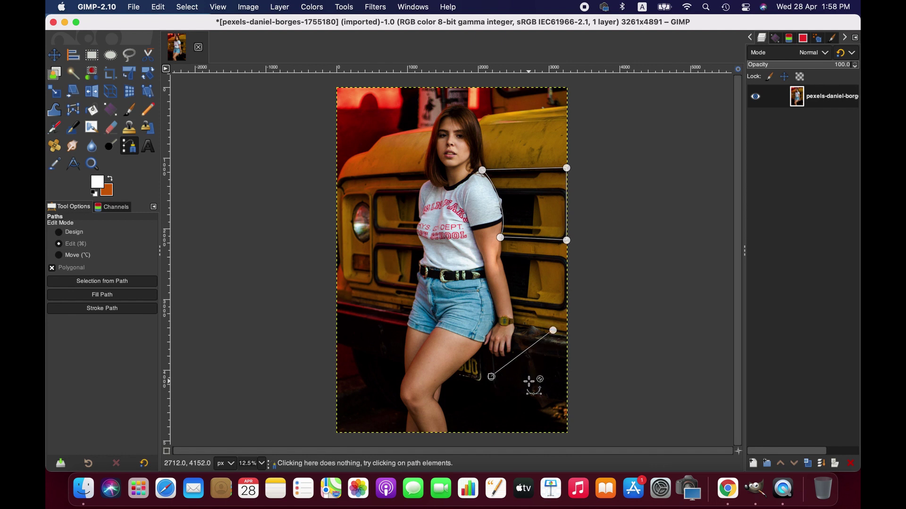
shift+super+click(529, 381)
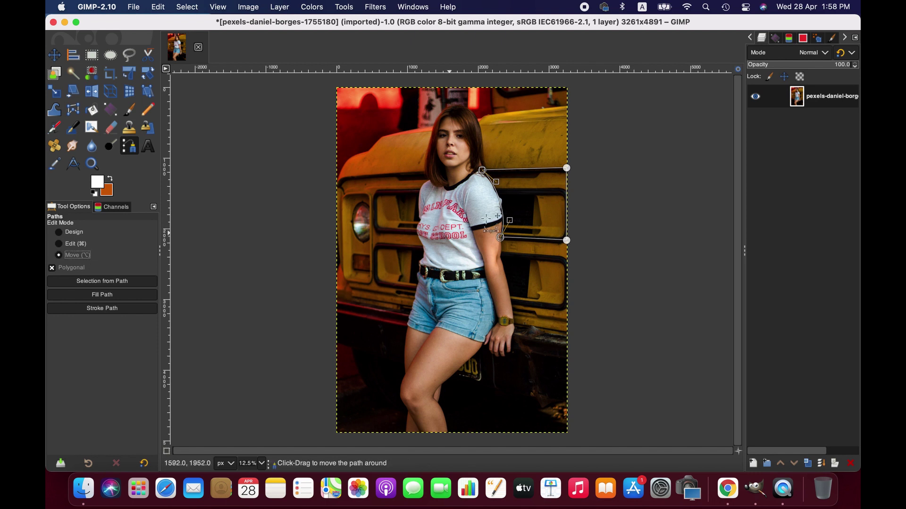
Move the whole path up over the bus hood and back down beside the sleeve, hiding and reshowing the photo layer around the second move
drag(520, 206, 523, 153)
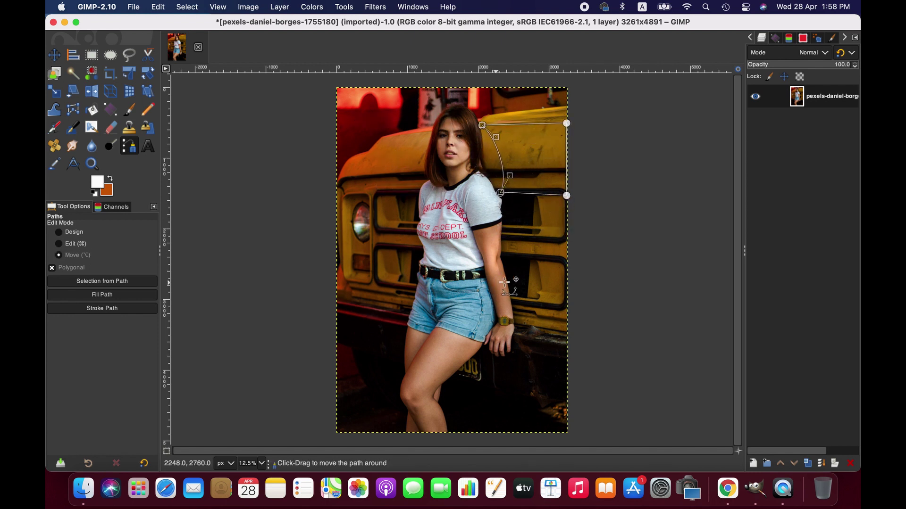
click(756, 97)
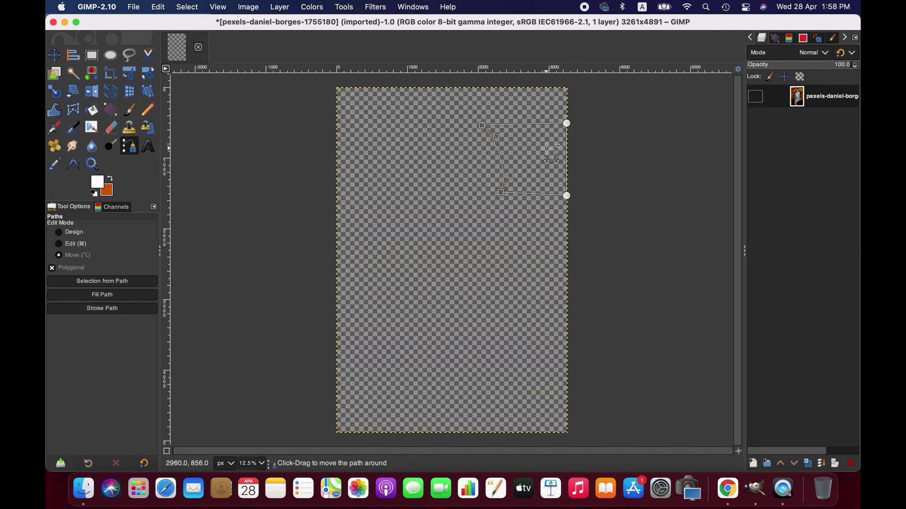
drag(549, 152, 537, 204)
click(756, 97)
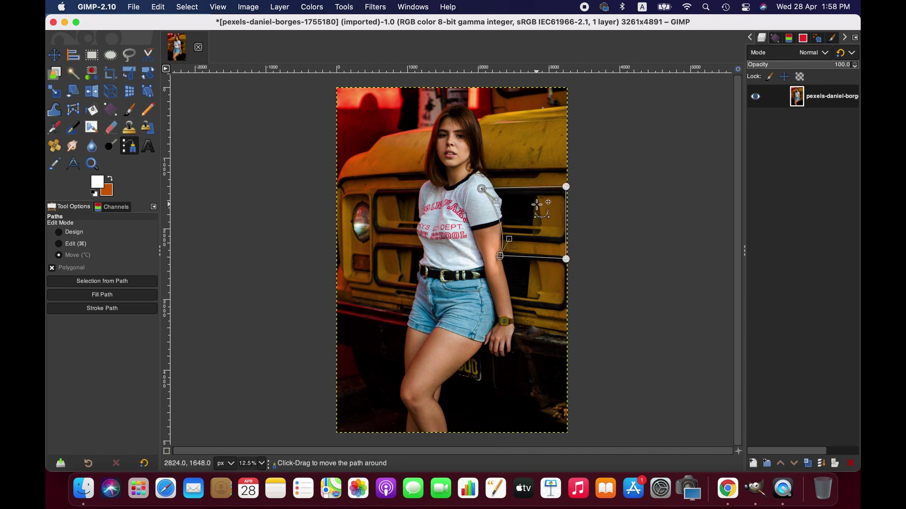
drag(482, 189, 490, 188)
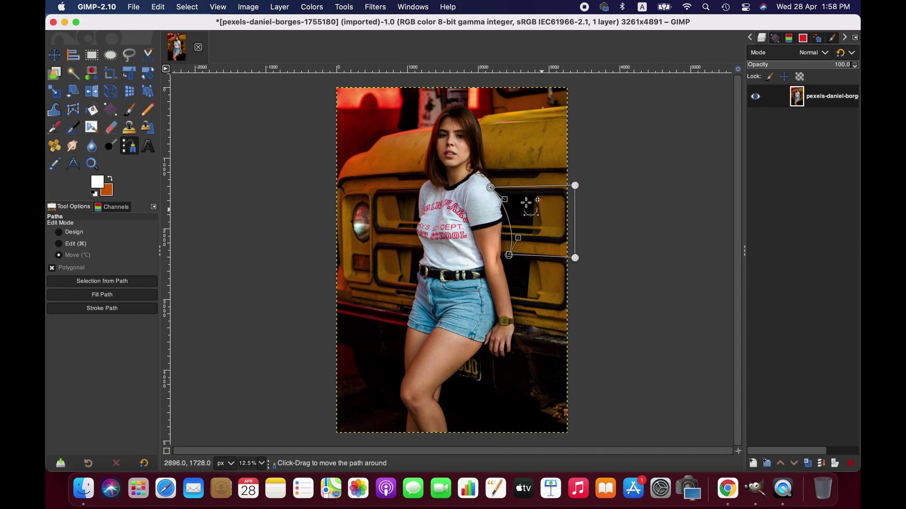
drag(575, 186, 573, 186)
Reposition the path's anchors in Design mode so one side meets the sleeve and arm and the other meets the photo's edge
click(62, 233)
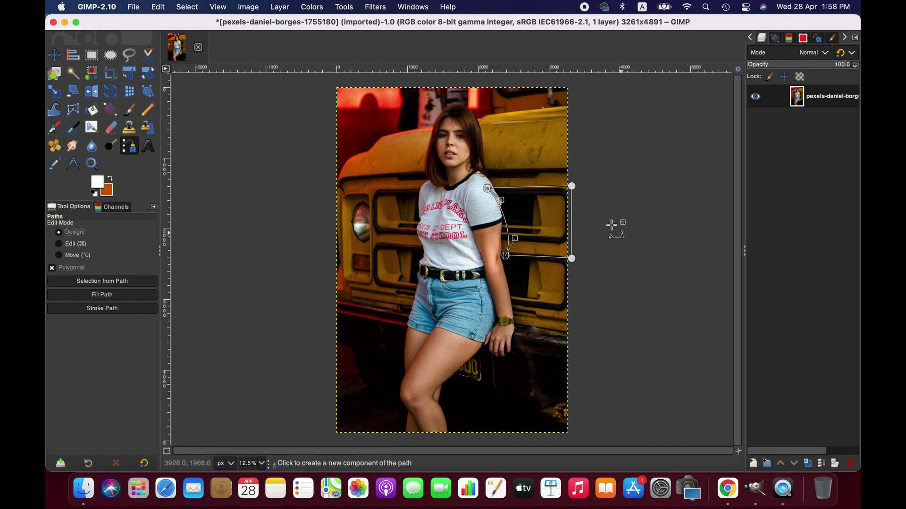
drag(490, 187, 505, 201)
drag(505, 256, 502, 255)
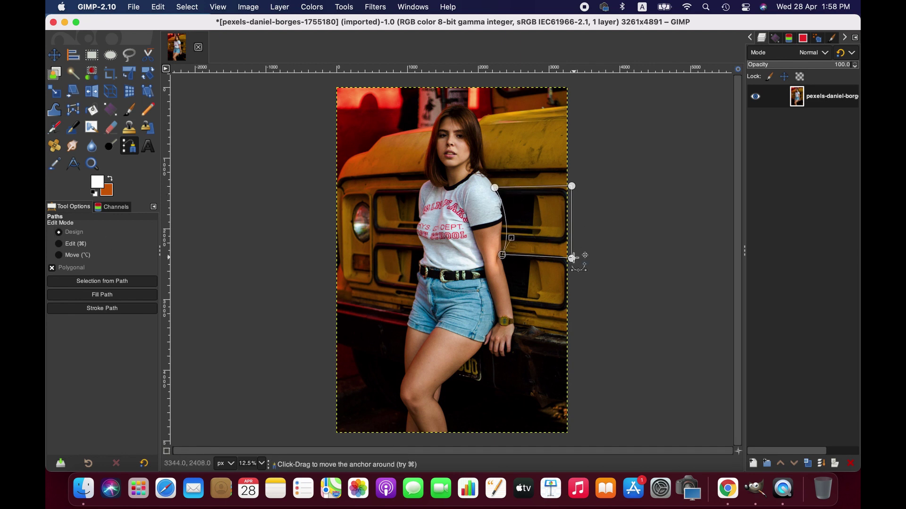
drag(572, 258, 567, 258)
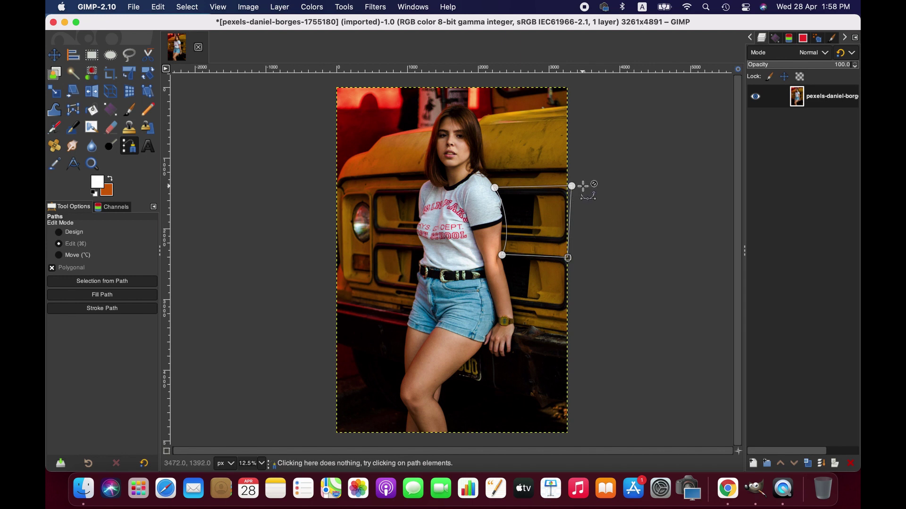
drag(571, 186, 565, 185)
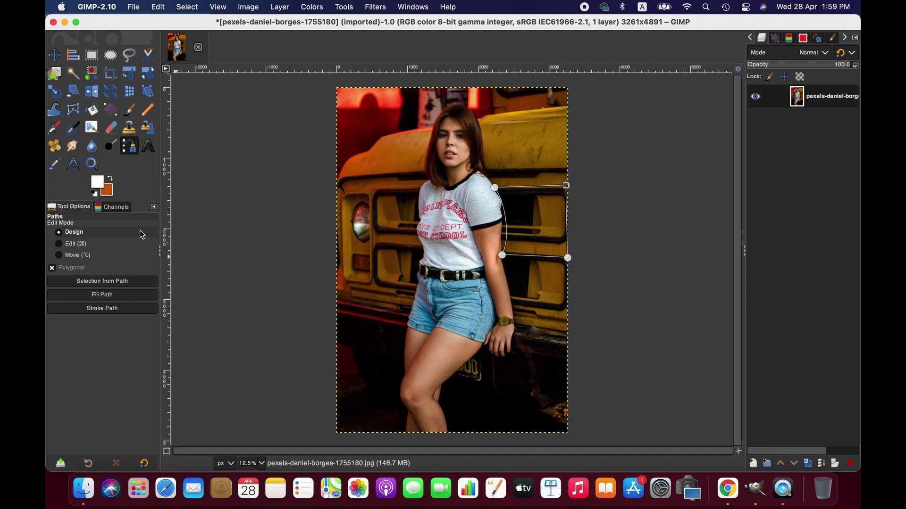
Fill the path with solid white, swap the foreground colour to orange, and stroke the path with a 16 px solid-colour line
click(127, 295)
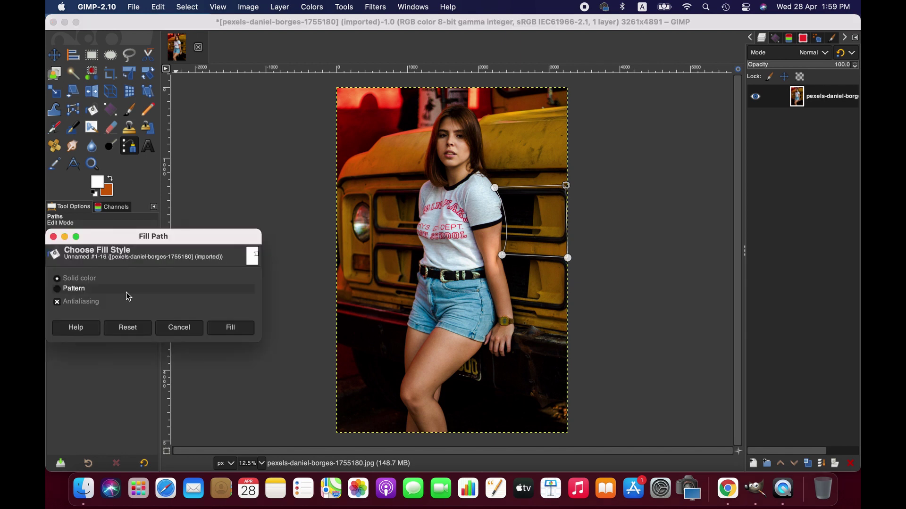
click(240, 327)
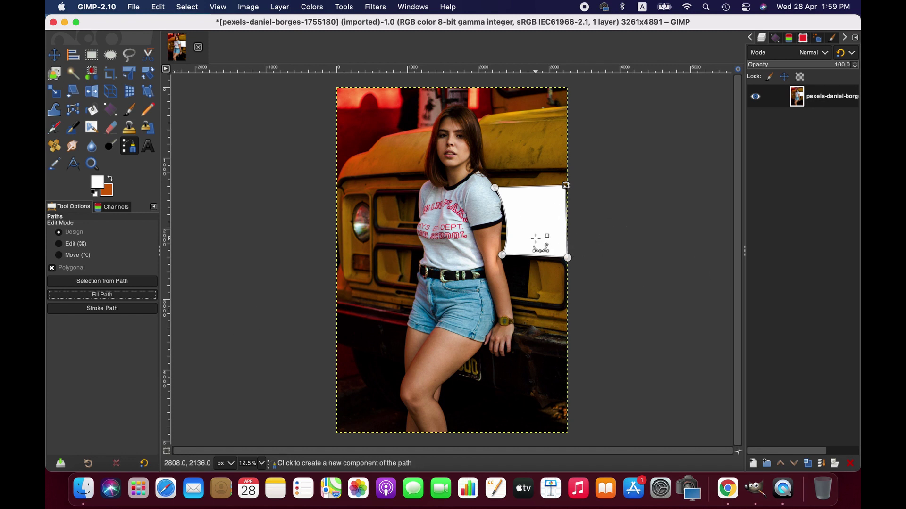
click(134, 310)
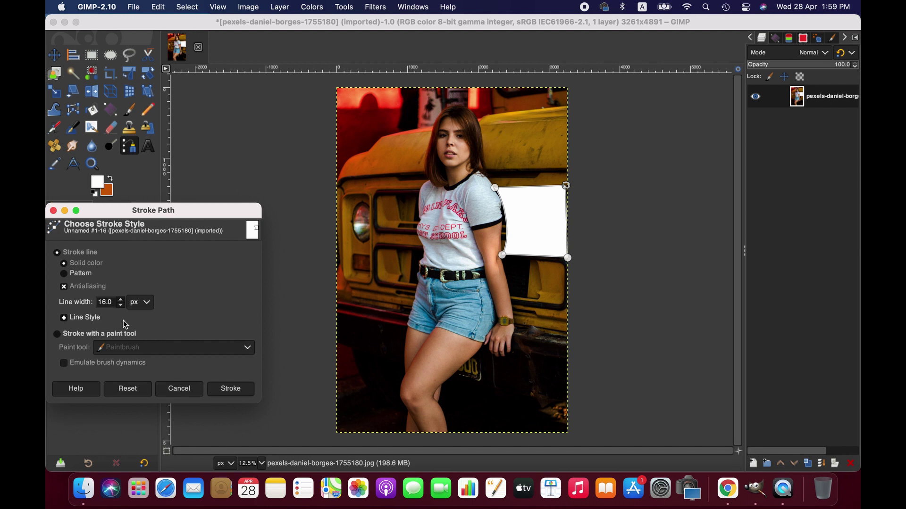
click(179, 389)
click(111, 180)
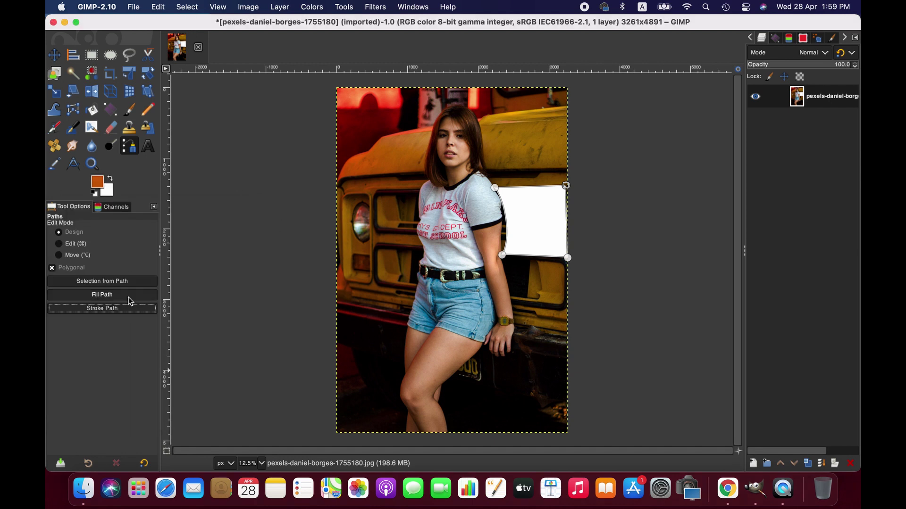
click(130, 310)
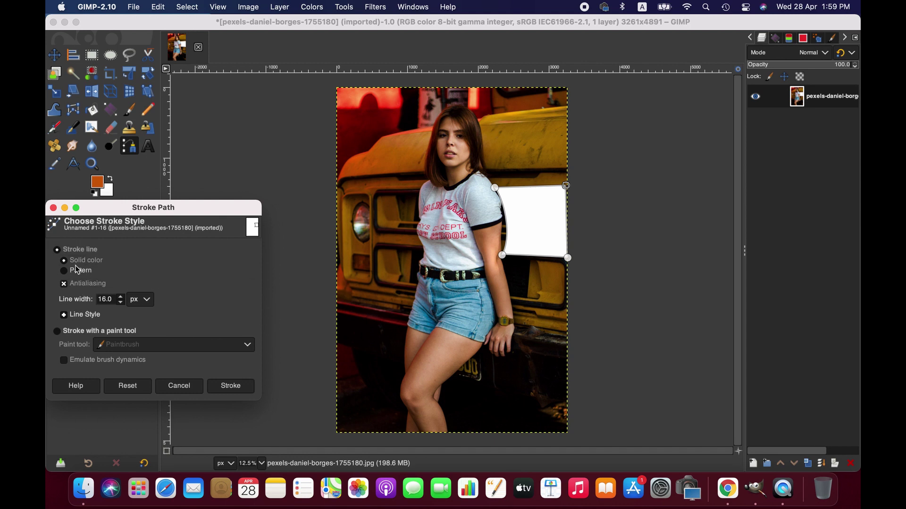
click(234, 386)
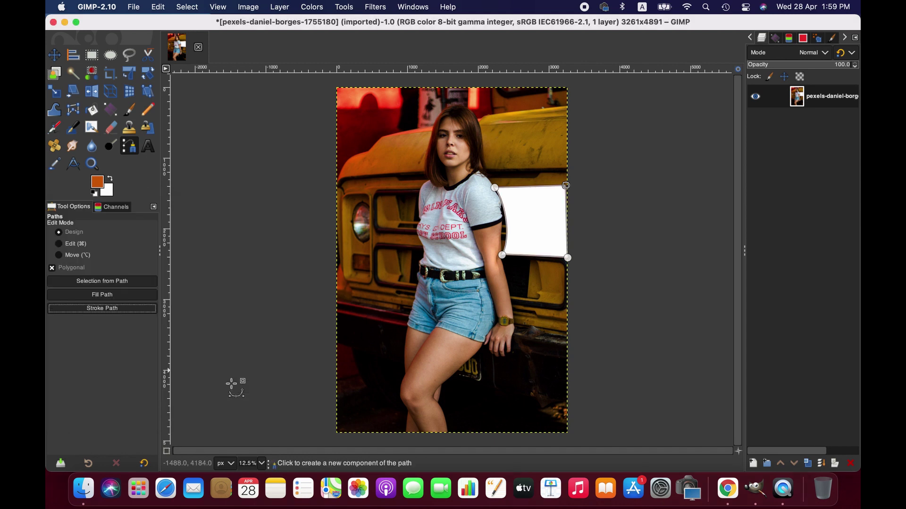
Zoom to 50% and examine the orange outline around the white filled shape, from the elbow up to the shoulder
click(147, 58)
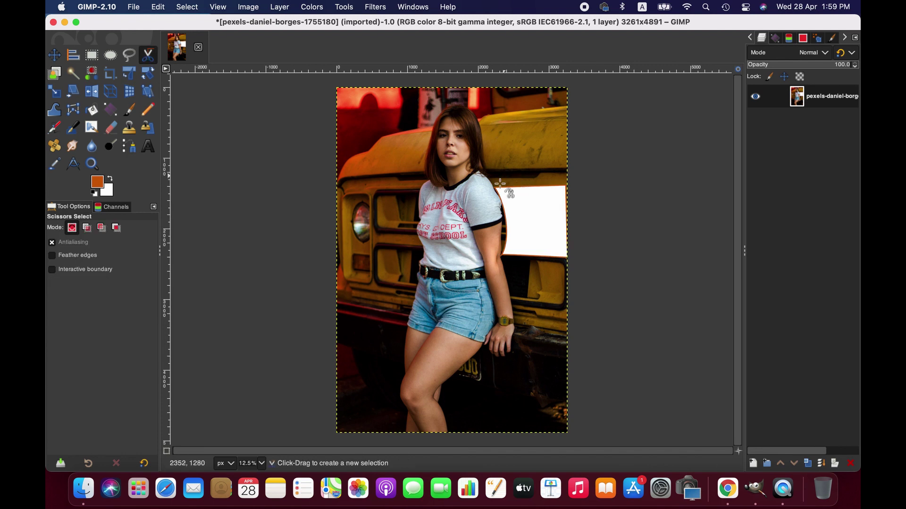
click(260, 463)
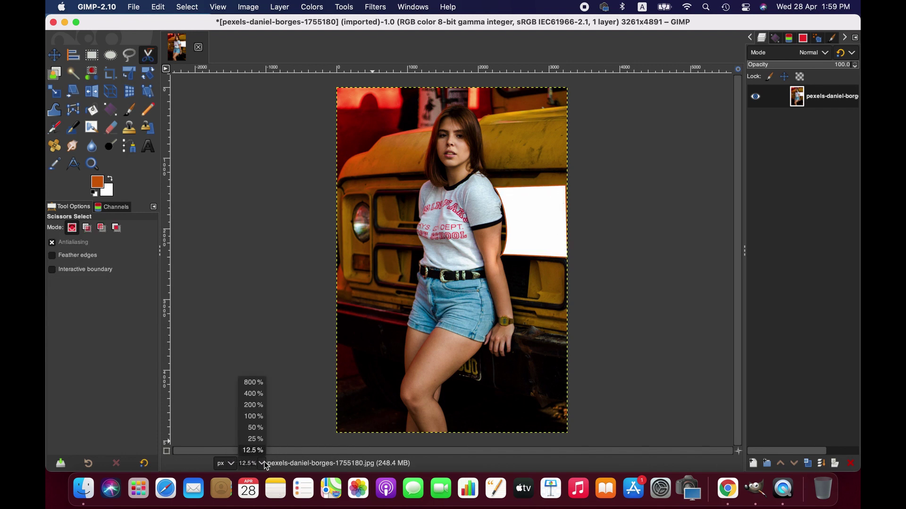
click(255, 427)
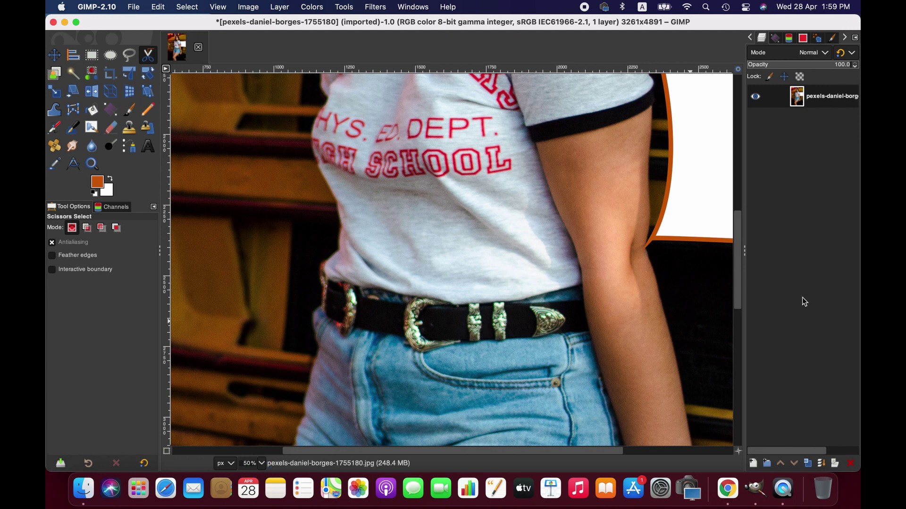
drag(428, 446, 705, 429)
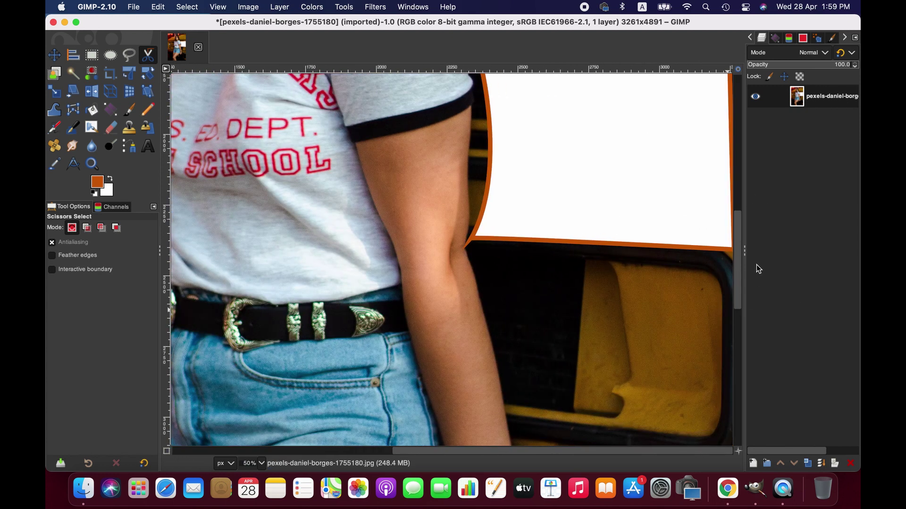
drag(740, 266, 741, 183)
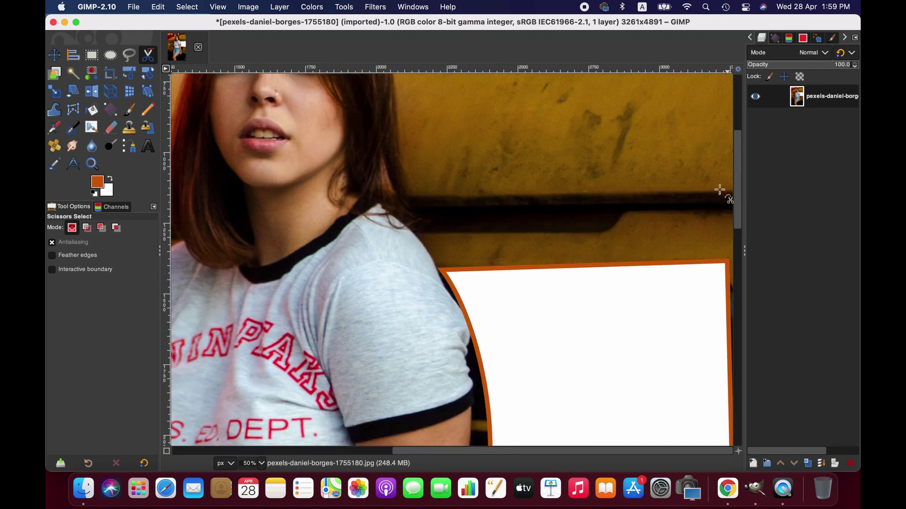
click(262, 463)
click(252, 428)
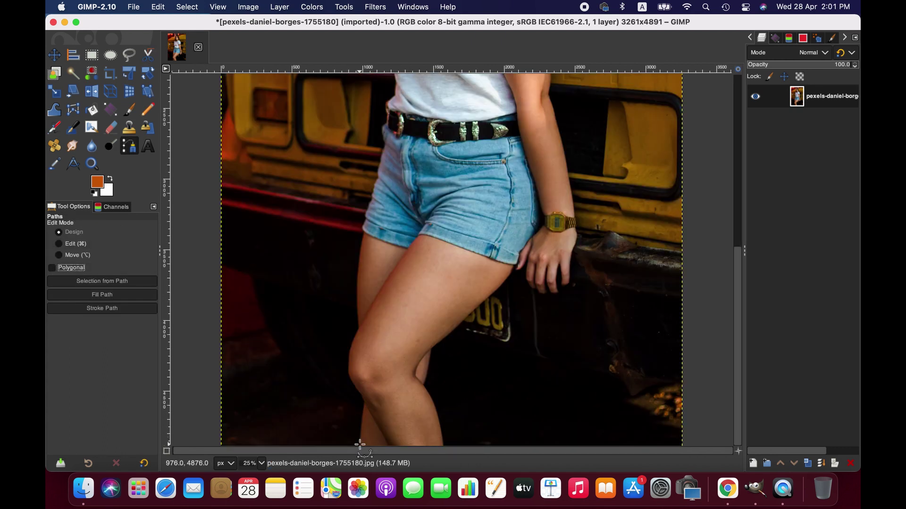
Start a new path at the photo's lower edge beside the woman's leg, with anchors up the shin to the front of the knee
click(359, 444)
click(347, 375)
drag(353, 405, 363, 403)
click(358, 324)
key(super+z)
click(349, 376)
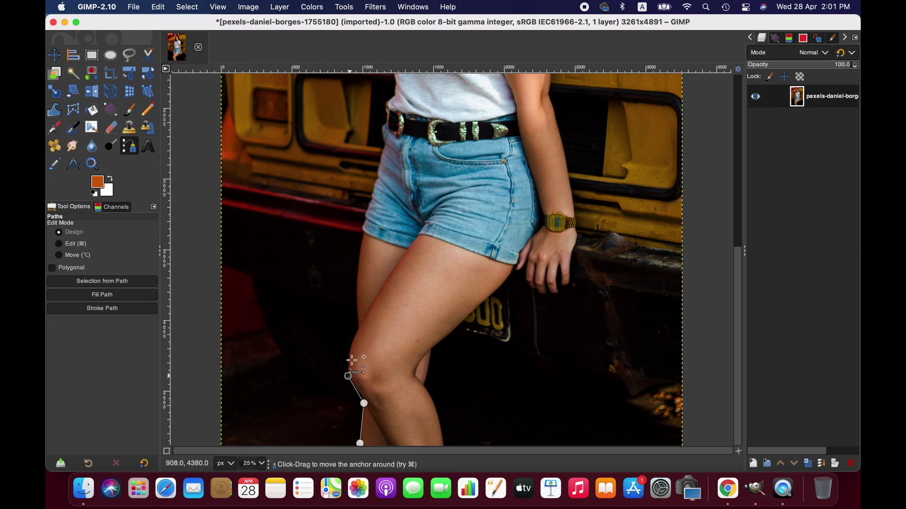
Add an anchor above the knee and curve the path segment to follow the knee's outline
click(356, 324)
mouse_move(352, 351)
mouse_down()
mouse_move(360, 326)
mouse_move(346, 374)
mouse_move(361, 332)
mouse_move(350, 344)
mouse_up()
key(super+z)
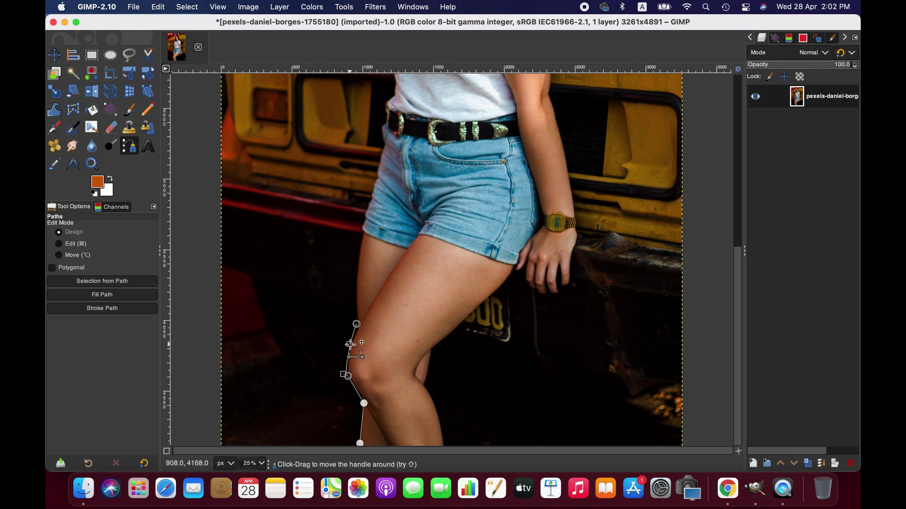
Extend the path up the thigh to the shorts' hem and along the side of the shorts to just below the belt
scroll(409, 346, up, 2)
scroll(397, 346, down, 2)
click(356, 325)
click(362, 234)
key(super+z)
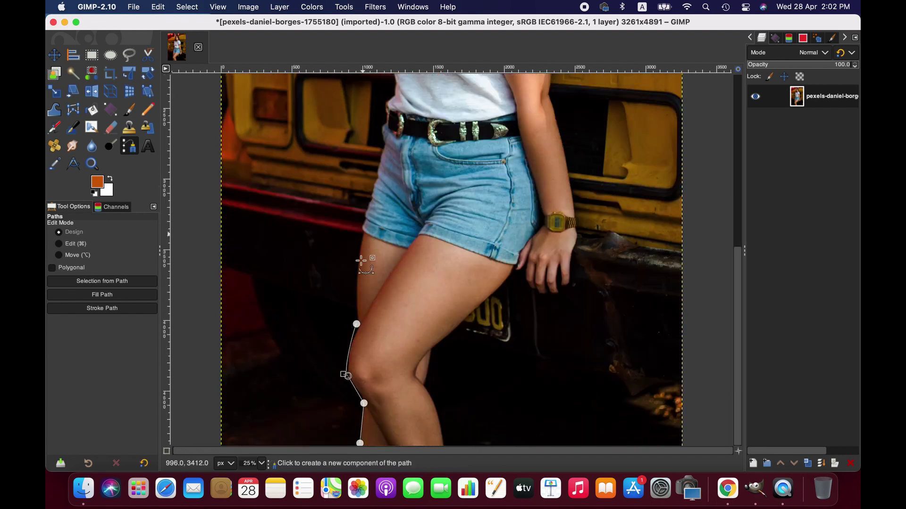
click(361, 237)
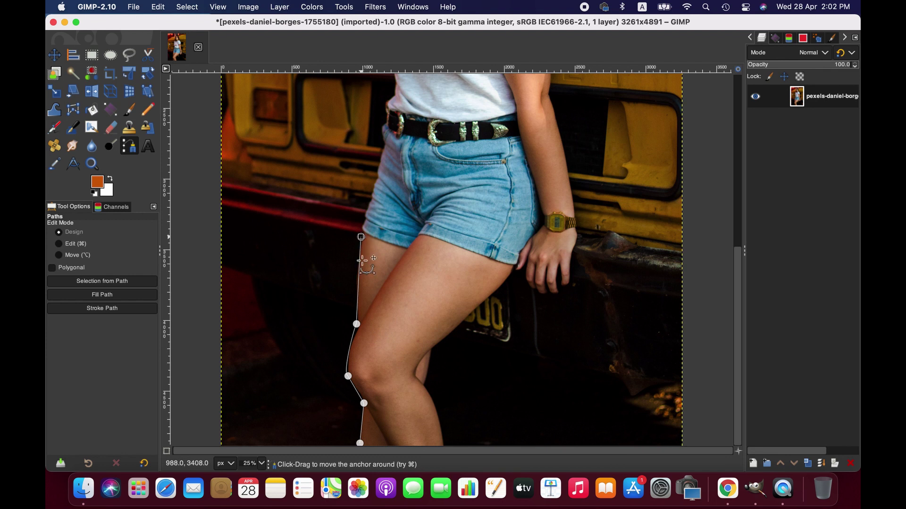
scroll(373, 274, up, 2)
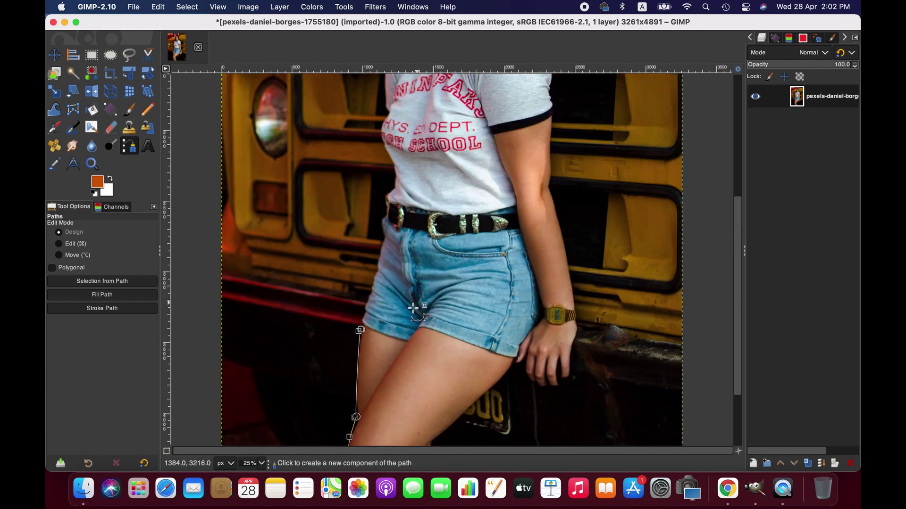
click(384, 237)
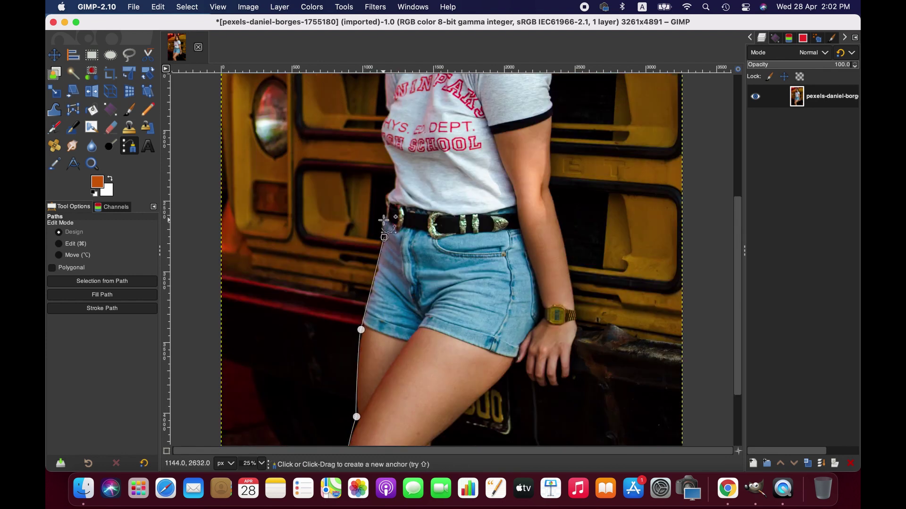
Zoom to 50% and extend the path around the belt's outer edge to the lower edge of the T-shirt
click(261, 464)
click(250, 435)
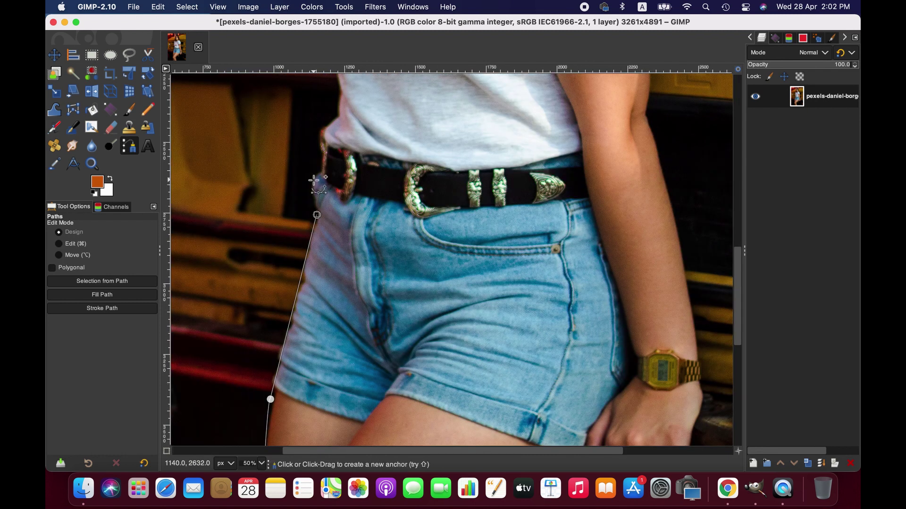
click(312, 181)
click(319, 132)
click(336, 116)
scroll(367, 250, up, 2)
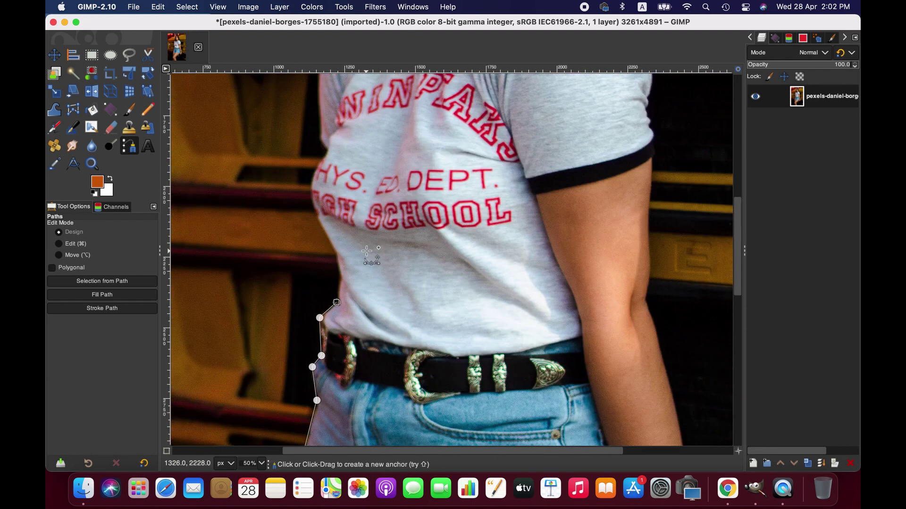
Extend the path up the front of the T-shirt to the chest and curve the segment along the shirt's edge
click(327, 147)
drag(334, 263, 340, 259)
drag(329, 144, 284, 206)
drag(349, 286, 350, 231)
drag(284, 206, 280, 212)
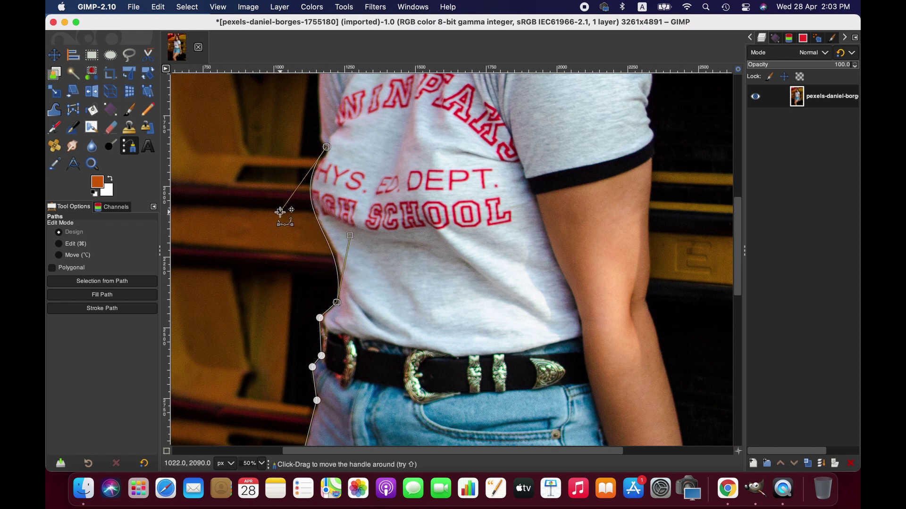
drag(351, 232, 352, 224)
Extend the path from the chest to where the shoulder meets the hair, curving it around the sleeve's outer edge
scroll(349, 207, up, 1)
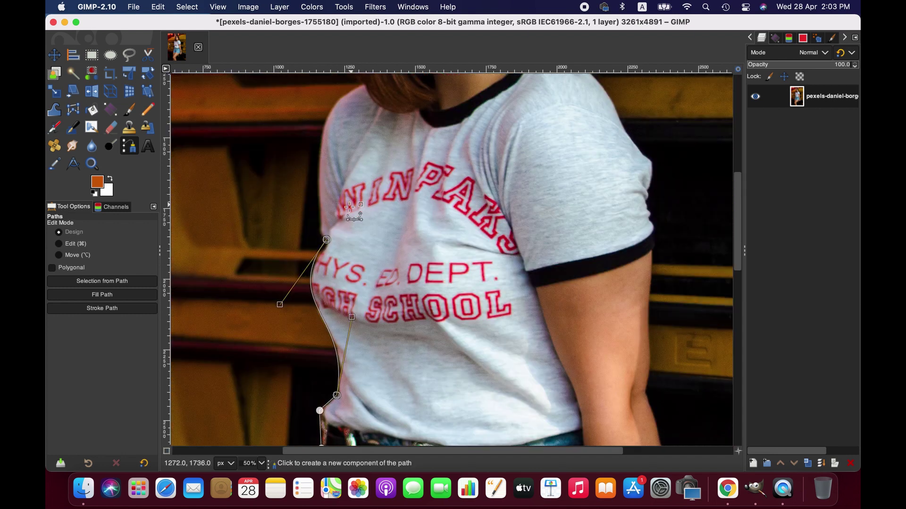
click(321, 231)
click(319, 228)
click(361, 86)
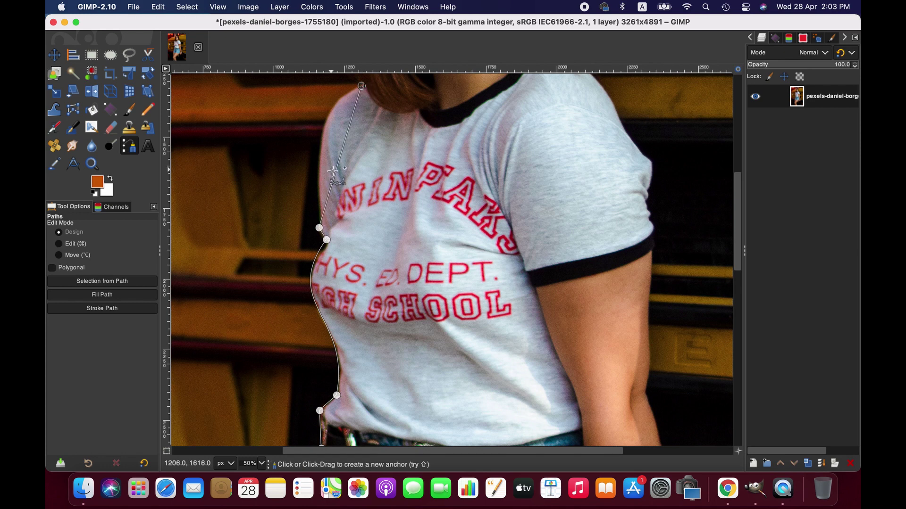
drag(336, 172, 316, 144)
drag(285, 177, 310, 115)
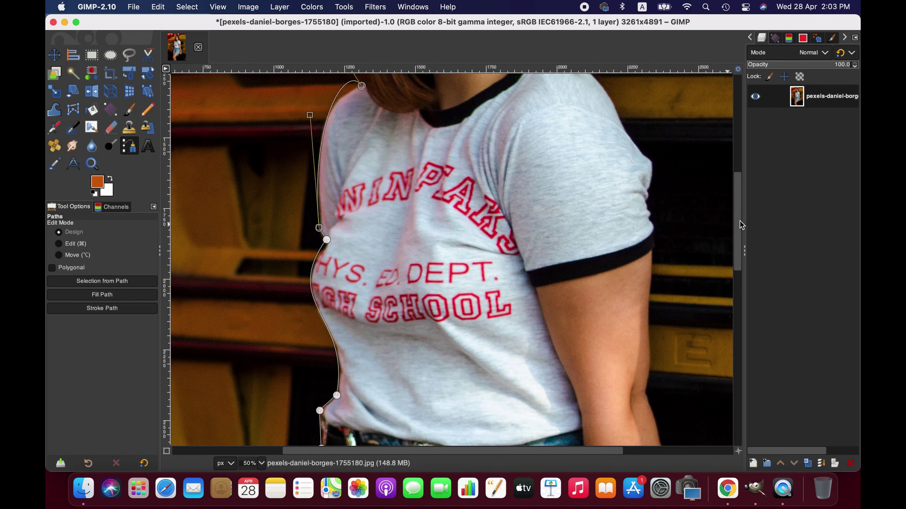
Add an anchor near the top of the head and curve the segment from the shoulder along the hair's outer edge
scroll(311, 118, up, 5)
scroll(399, 299, up, 3)
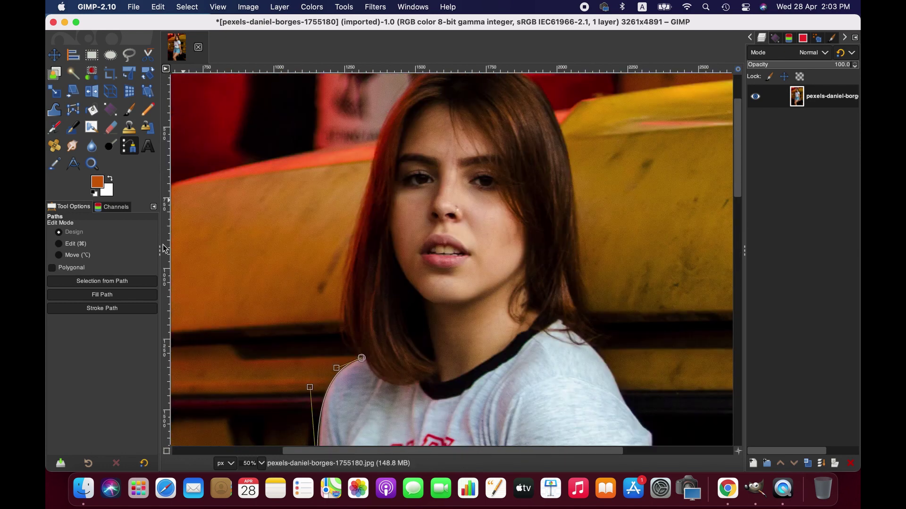
scroll(277, 323, down, 15)
scroll(273, 323, up, 9)
scroll(274, 324, up, 5)
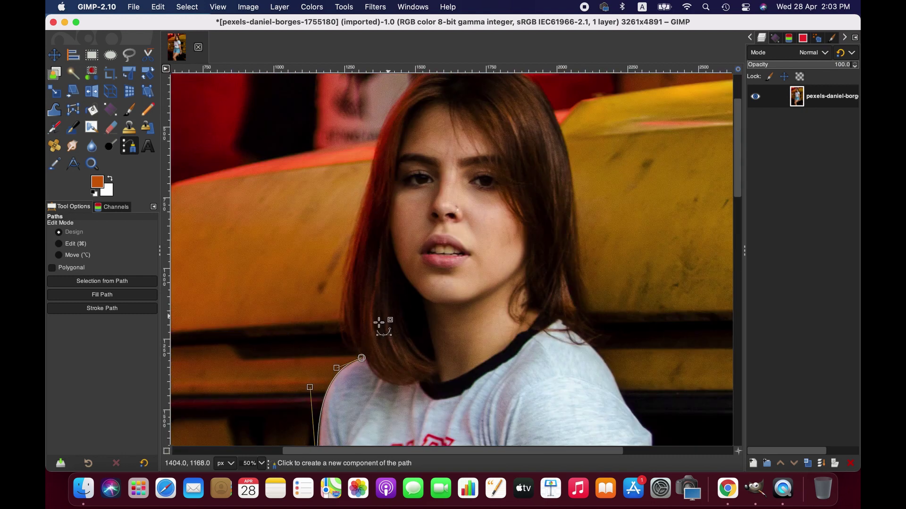
click(404, 88)
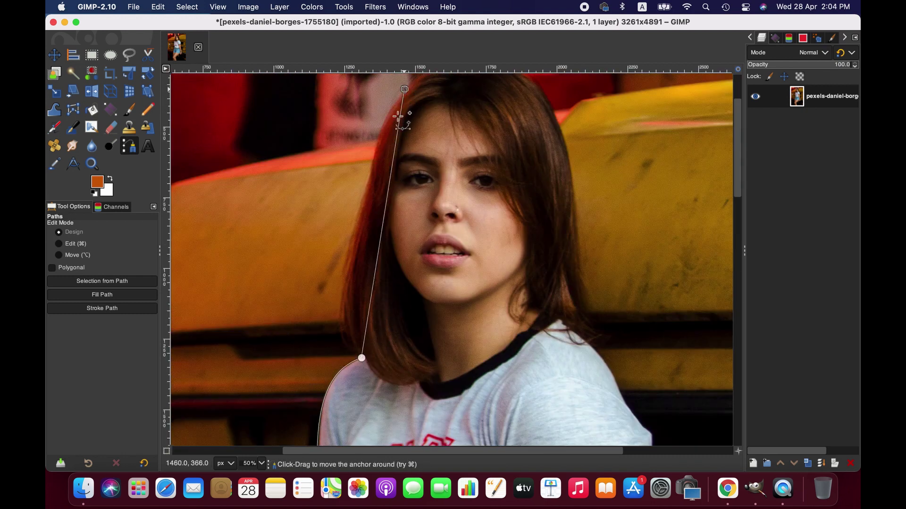
drag(383, 222, 340, 312)
drag(318, 368, 312, 343)
drag(359, 101, 362, 142)
Extend the path over the top of the head to the hair's opposite side and curve the segment around the crown
scroll(465, 300, up, 3)
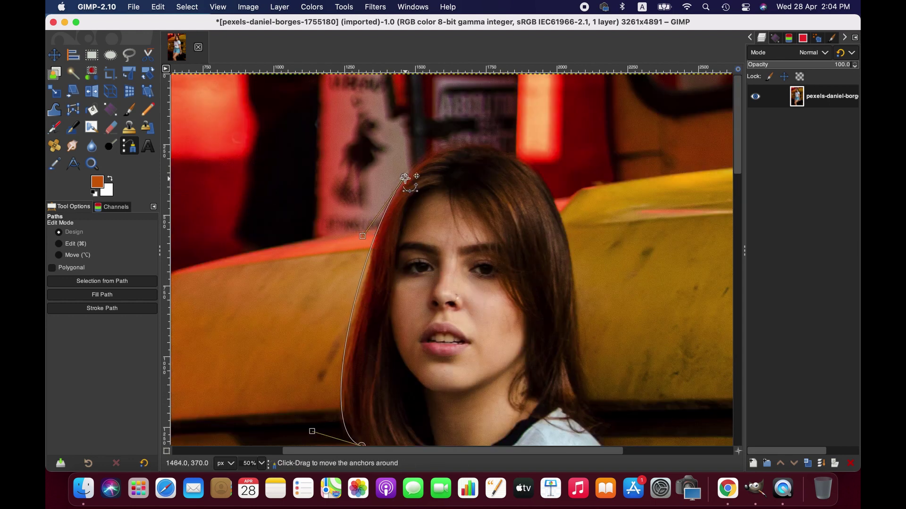
click(560, 237)
key(super+z)
click(405, 177)
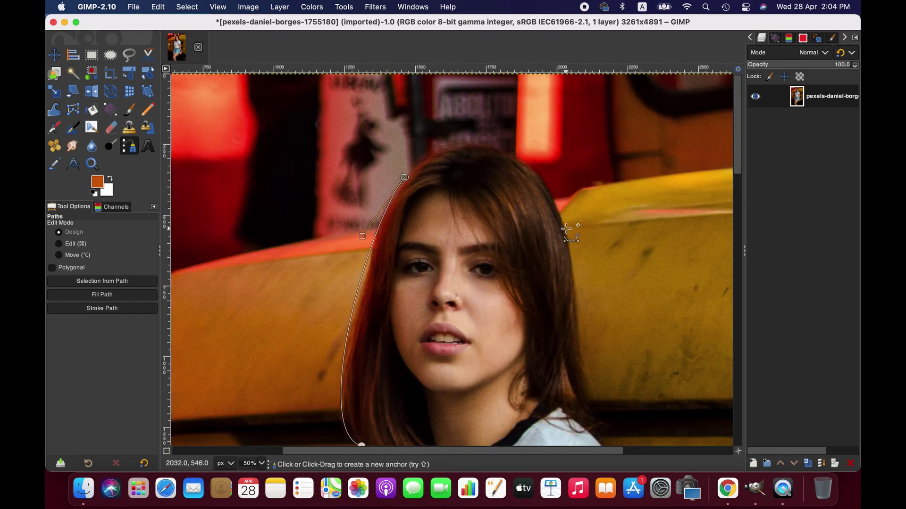
click(565, 229)
drag(500, 209, 506, 146)
drag(574, 122, 545, 123)
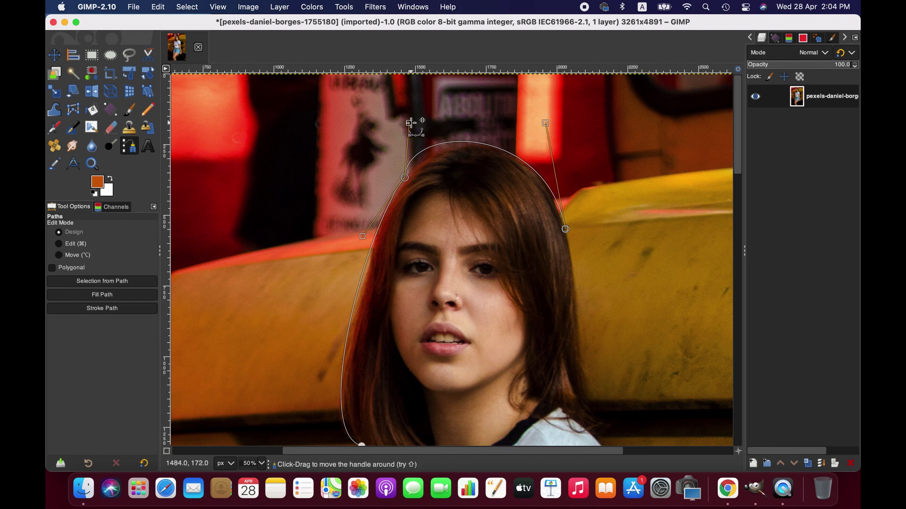
drag(412, 123, 436, 125)
Extend the path down the hair's far edge to its tips, curve the segment, and add an anchor on the shoulder
scroll(602, 373, down, 3)
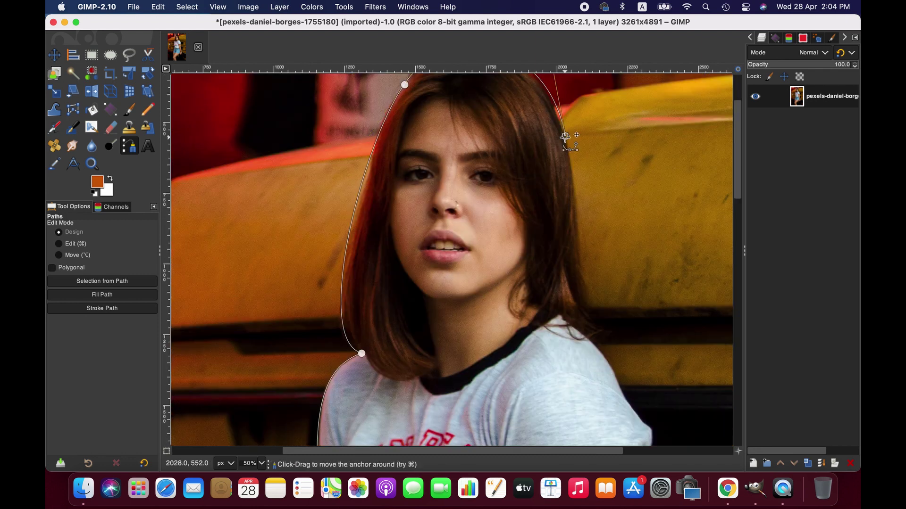
click(599, 315)
drag(587, 254, 582, 257)
drag(586, 321, 581, 308)
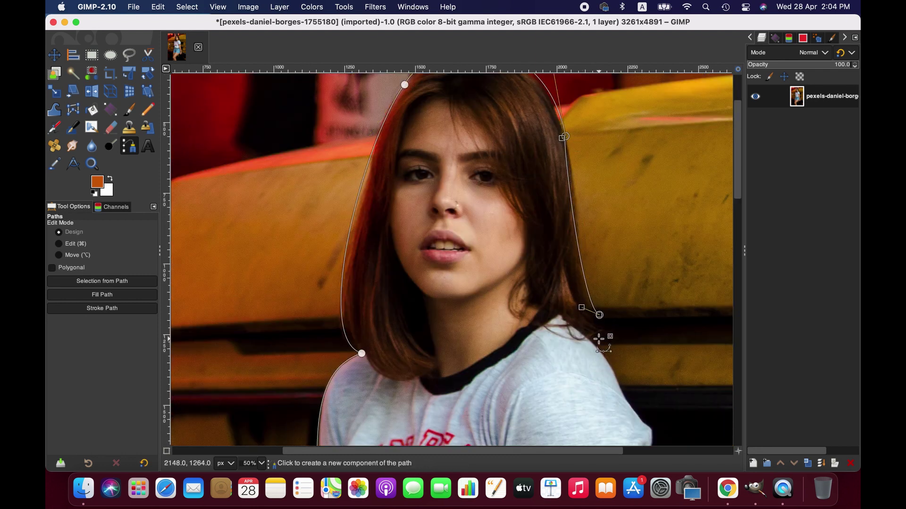
click(594, 341)
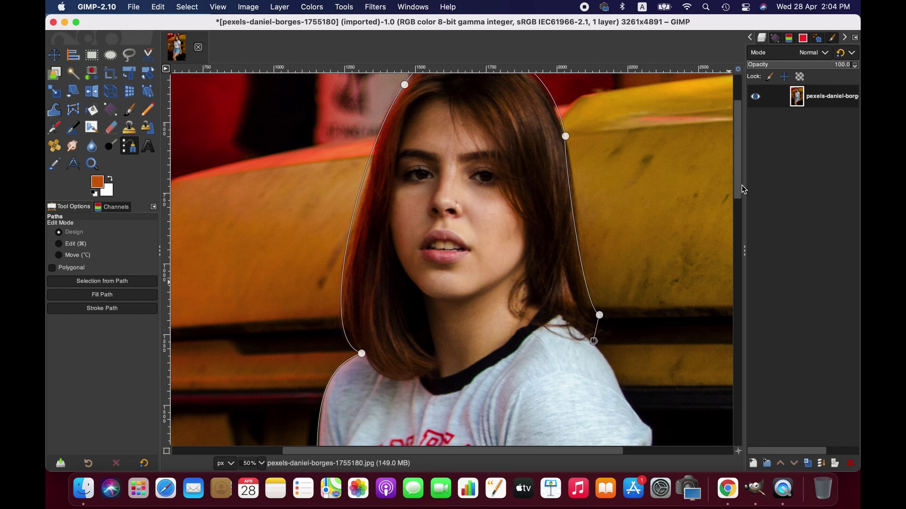
Extend the path from the shoulder to the outermost bulge of the sleeve and curve it along the shoulder
scroll(742, 188, down, 3)
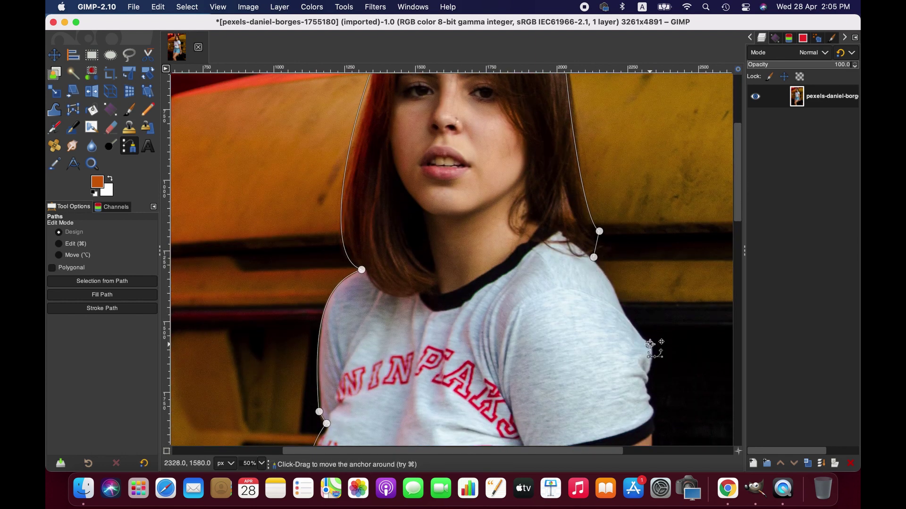
drag(650, 344, 632, 327)
scroll(667, 399, down, 3)
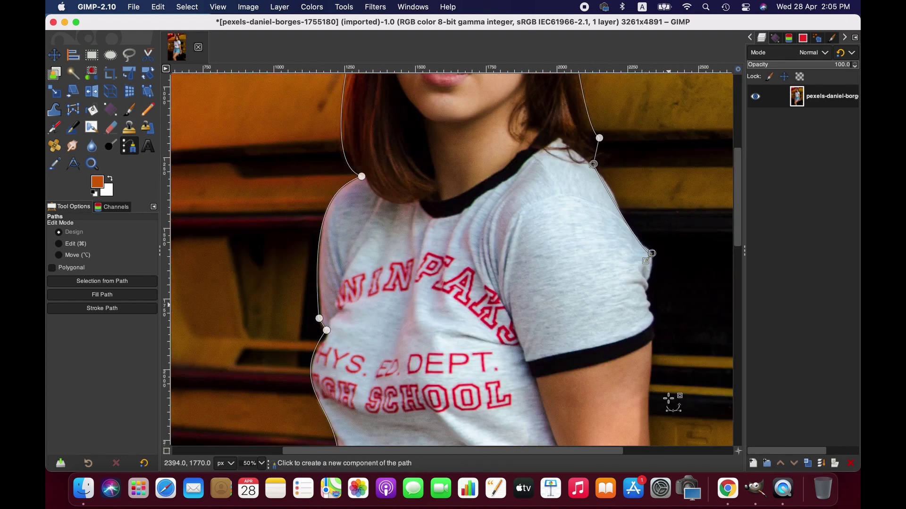
scroll(740, 239, down, 1)
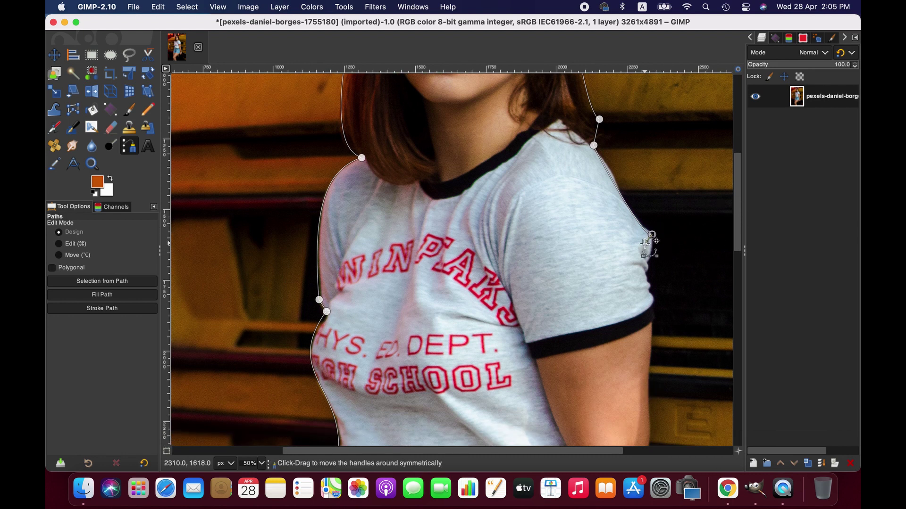
Add an anchor on the upper arm below the sleeve cuff and shape the segment along the sleeve and arm
scroll(649, 330, down, 3)
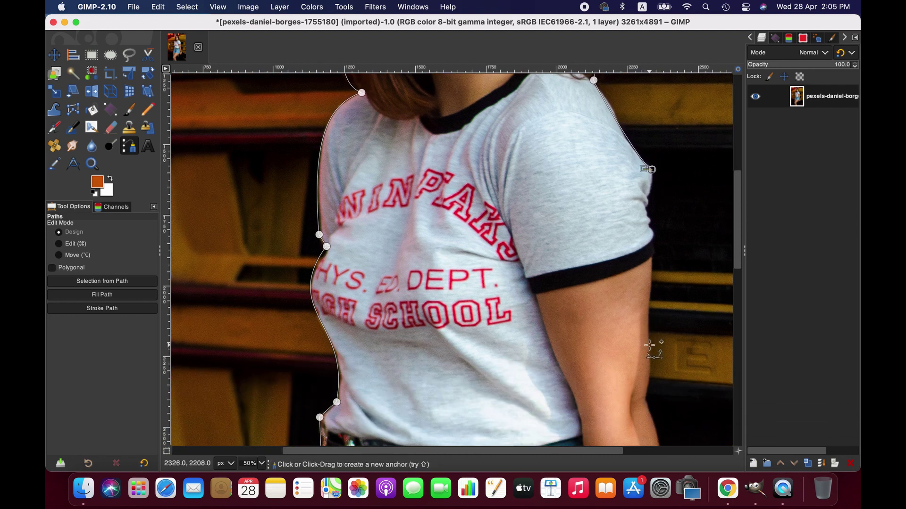
click(649, 345)
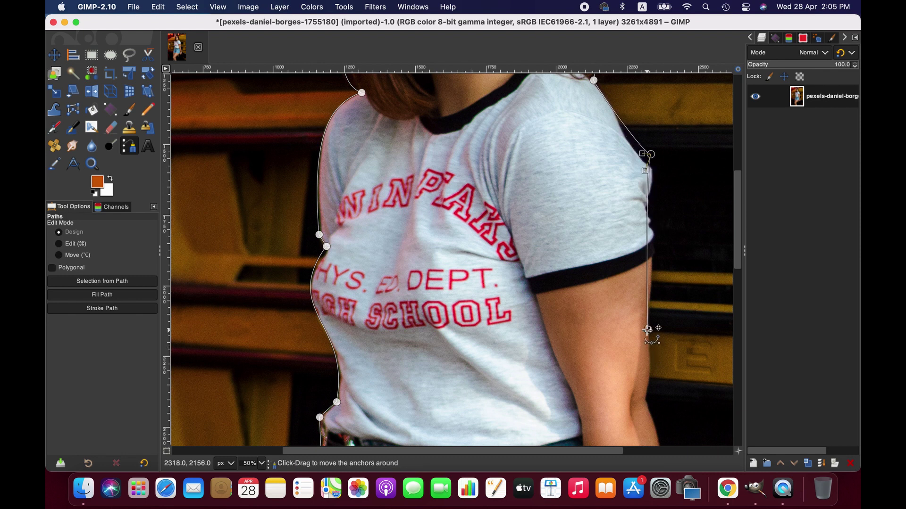
drag(649, 282, 653, 285)
drag(655, 325, 658, 286)
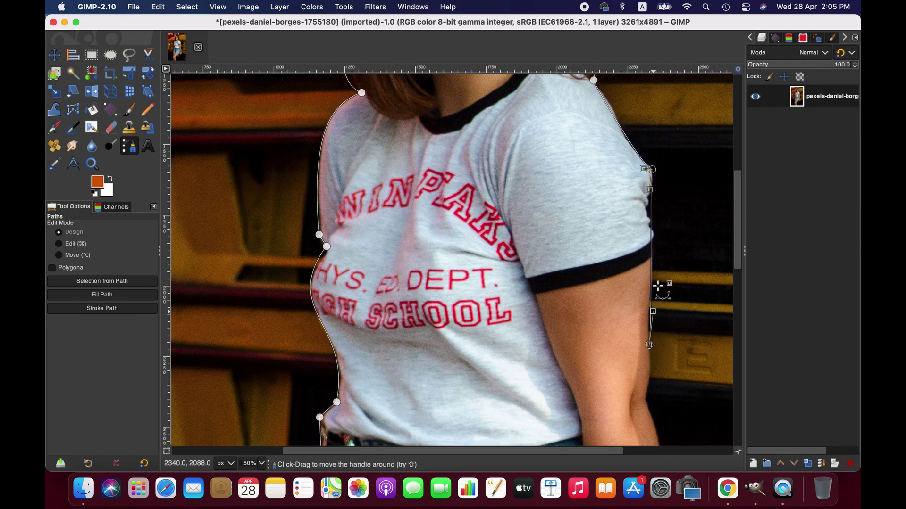
drag(648, 190, 644, 200)
drag(653, 311, 659, 229)
Extend the path past the elbow and down to the watch, curving the segment along the forearm's outer edge
scroll(678, 240, down, 3)
click(649, 279)
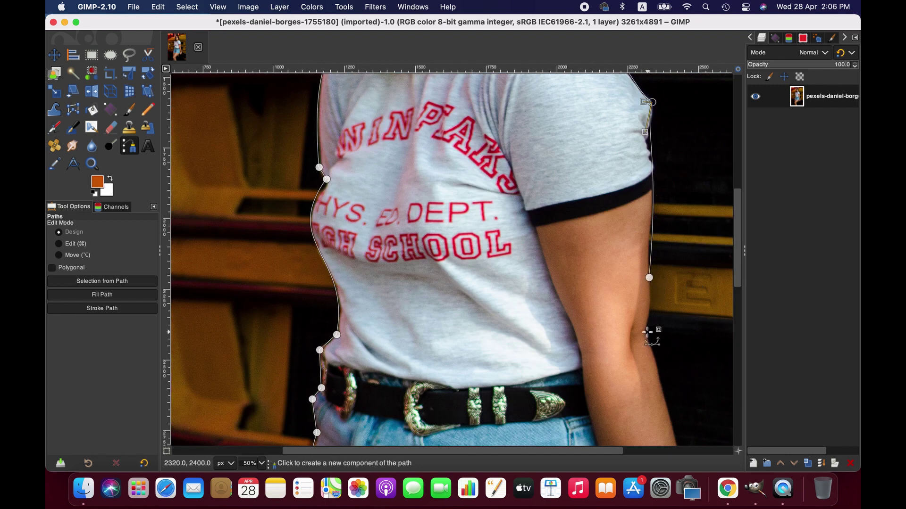
click(646, 332)
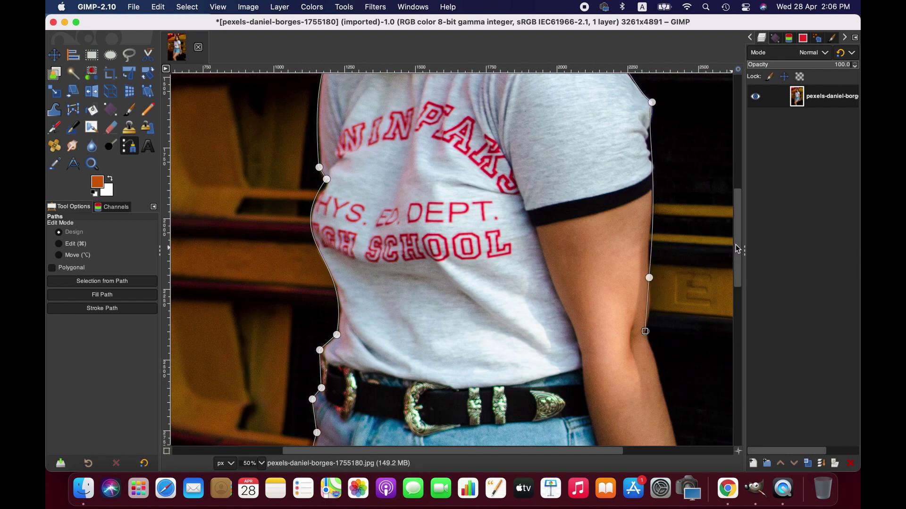
scroll(738, 249, down, 7)
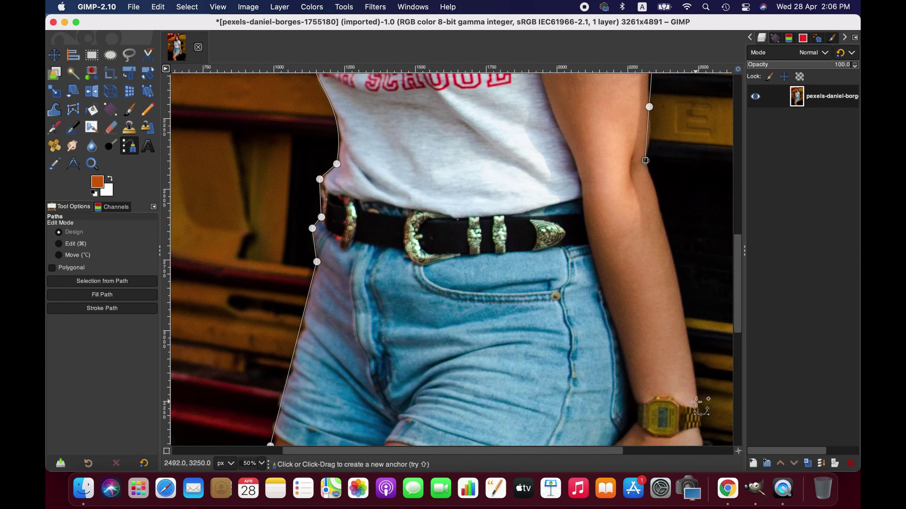
drag(677, 324, 679, 282)
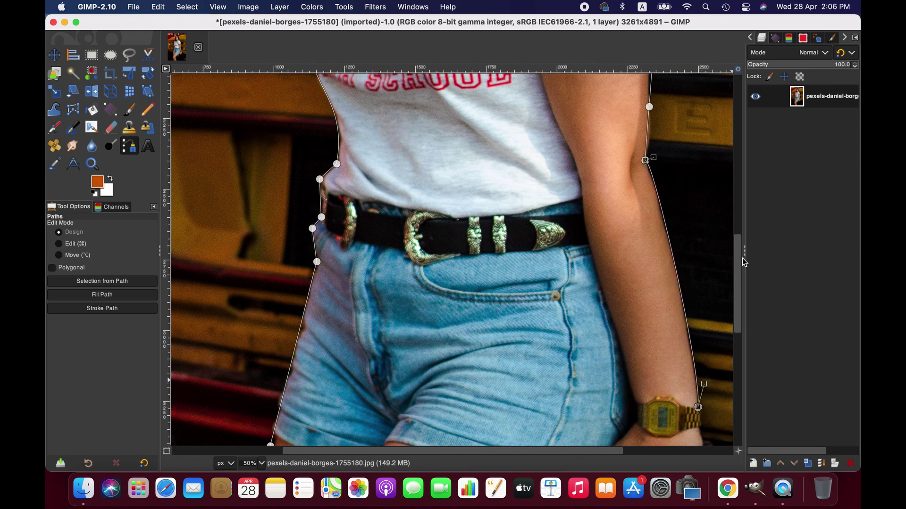
Extend the path around the watch to the wrist and down the hand's outer edge to the little fingertip
scroll(697, 245, down, 6)
click(698, 245)
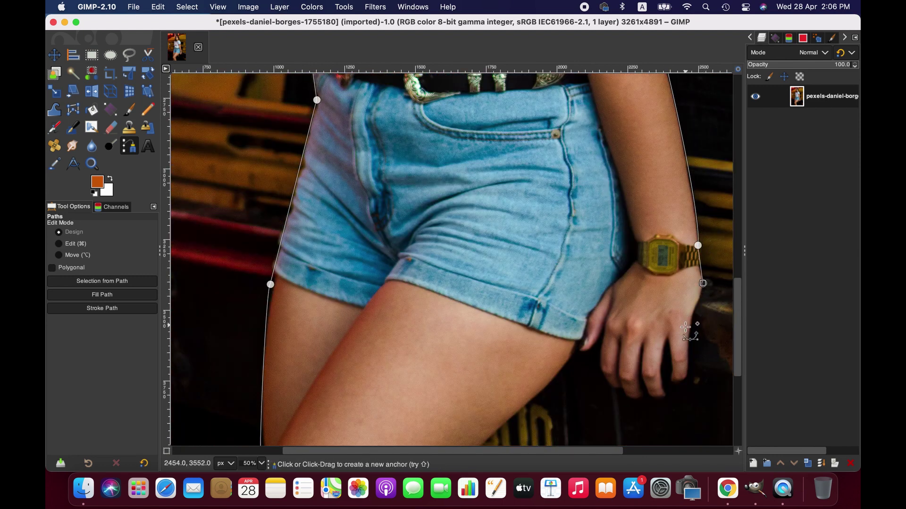
click(685, 374)
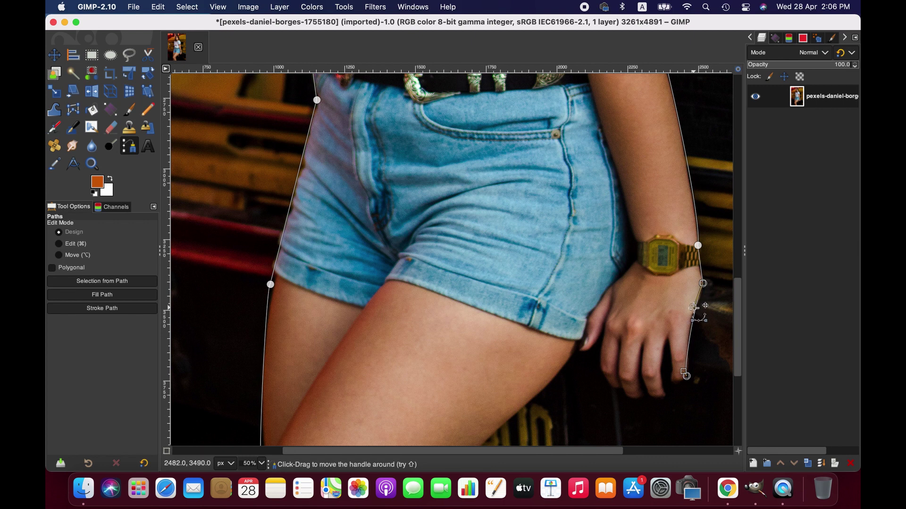
Zoom to 100% and add anchors beneath the little fingertip and in the gap beside it, rounding the tip's outer side
scroll(682, 293, down, 4)
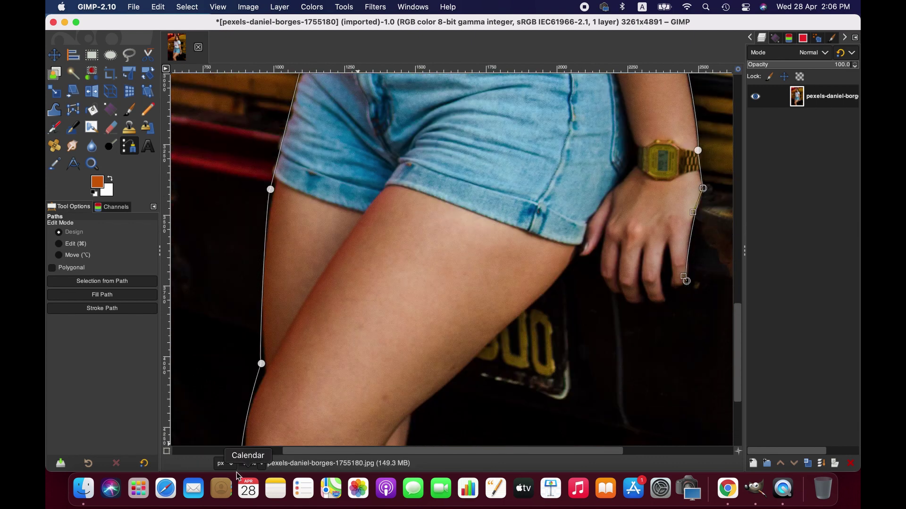
click(253, 463)
click(250, 428)
scroll(612, 443, right, 2)
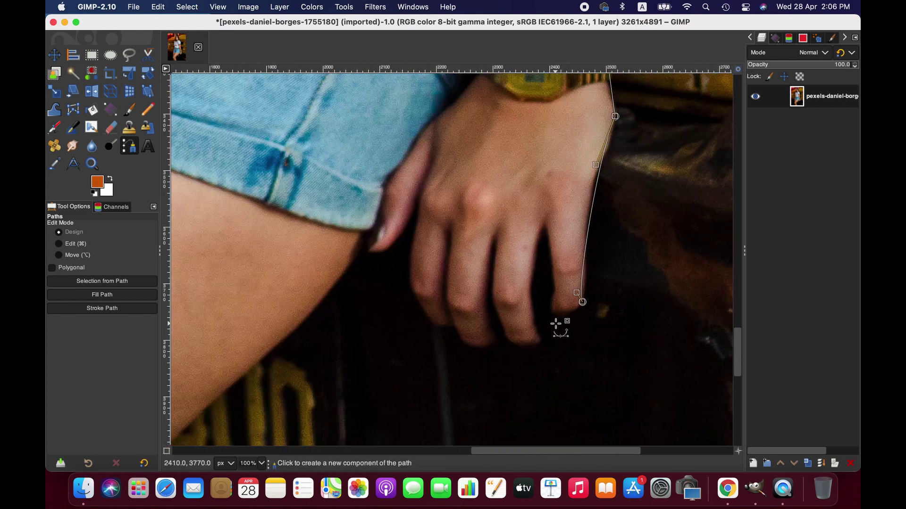
click(561, 319)
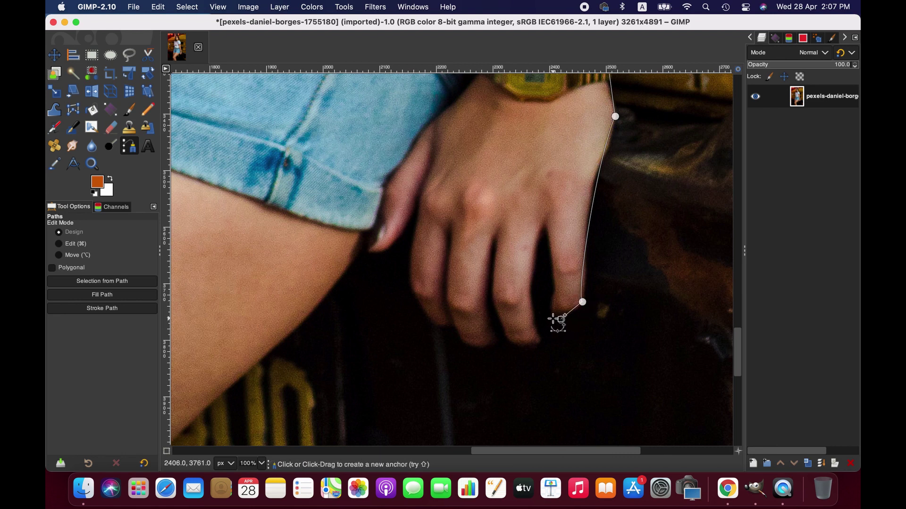
click(546, 231)
click(583, 310)
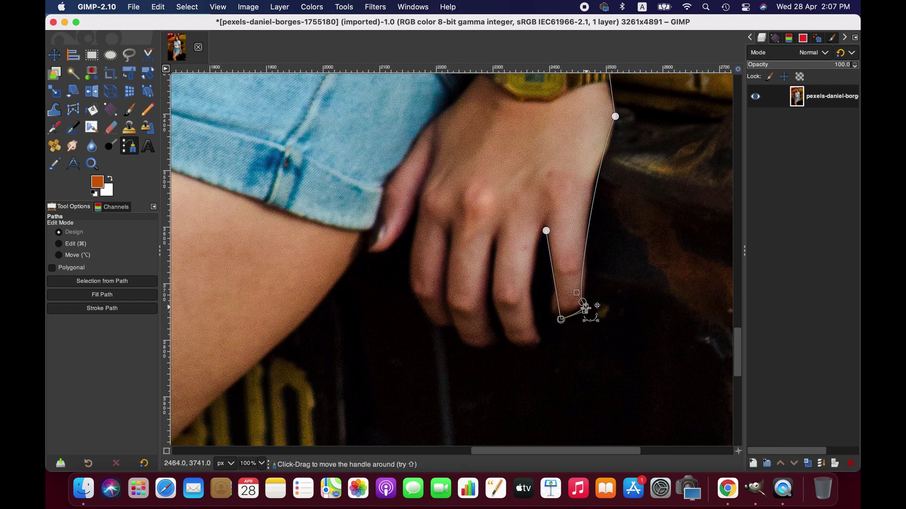
Adjust the curve handles so the path follows the little finger's tip and inner edge up to the finger gap
drag(557, 302, 550, 310)
mouse_move(545, 231)
mouse_down()
mouse_move(549, 244)
mouse_move(545, 231)
mouse_up()
drag(546, 337, 543, 308)
drag(545, 232, 552, 211)
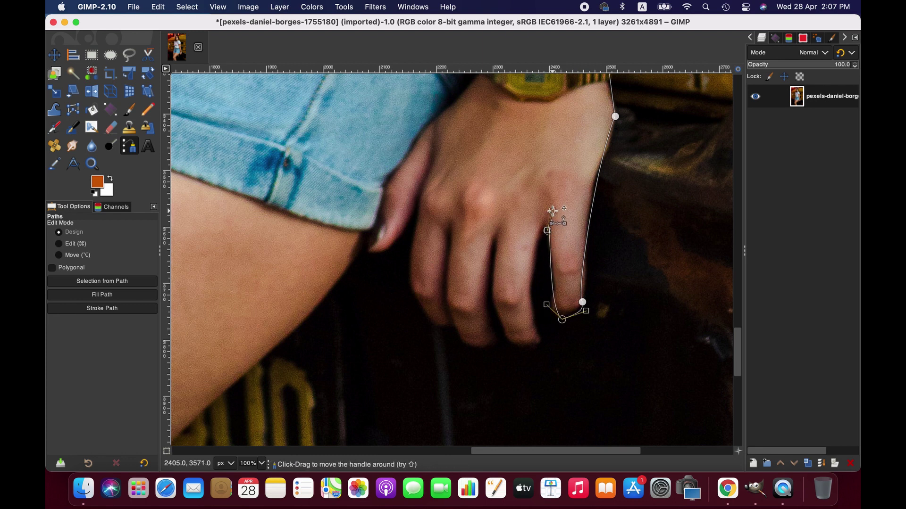
drag(545, 306, 547, 323)
drag(552, 211, 557, 241)
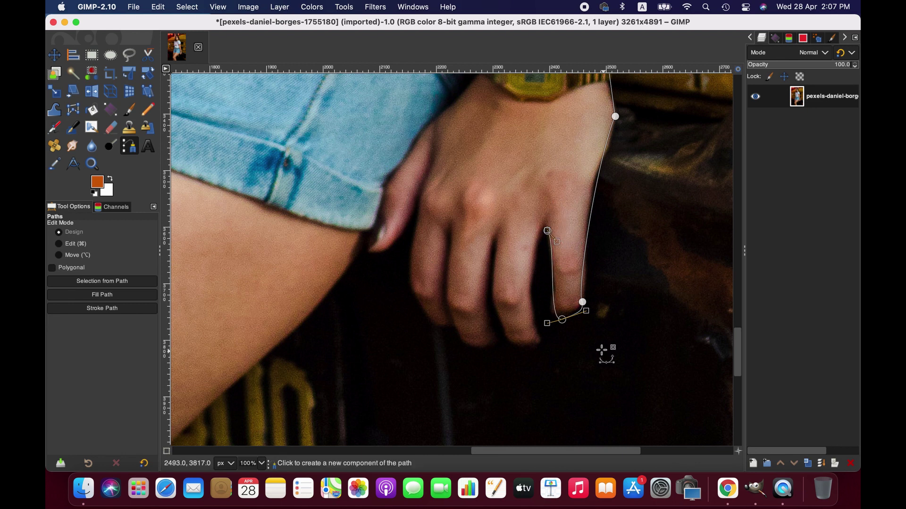
Extend the path from the finger gap down to the ring fingertip and curve it along the finger's edge
click(548, 231)
click(541, 338)
drag(545, 277, 534, 269)
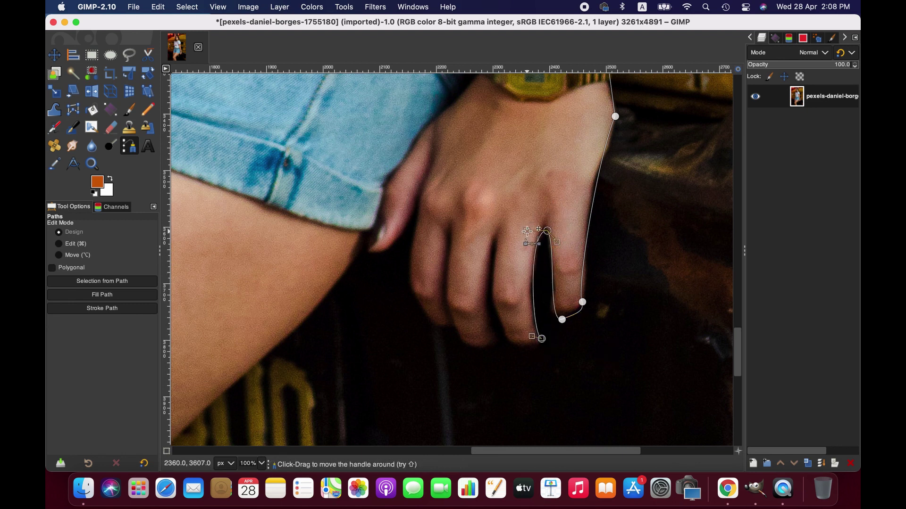
Extend the path from the ring fingertip to below the index finger and curve the segment beneath the fingertips
click(542, 338)
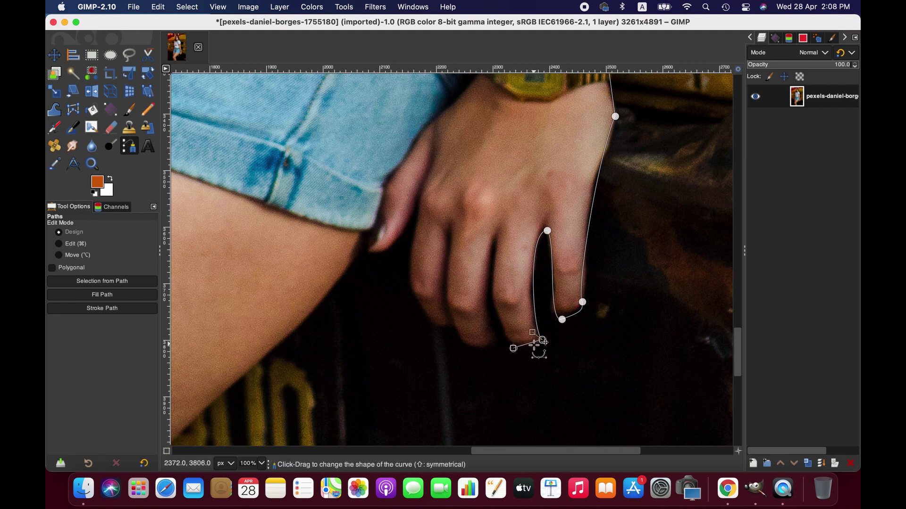
click(513, 349)
click(418, 317)
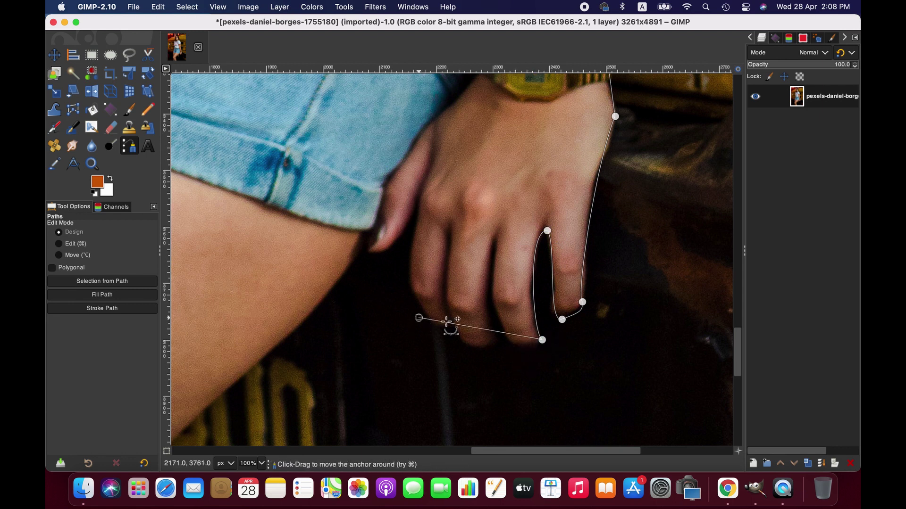
drag(453, 324, 496, 349)
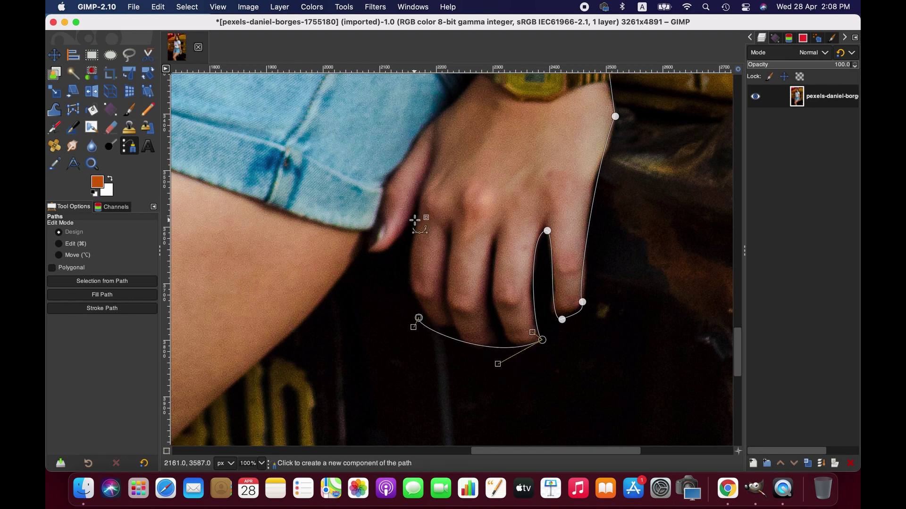
Extend the path up the index finger to the gap beside the thumb, then around the thumb tip to the thigh, curving both segments
drag(419, 199, 413, 255)
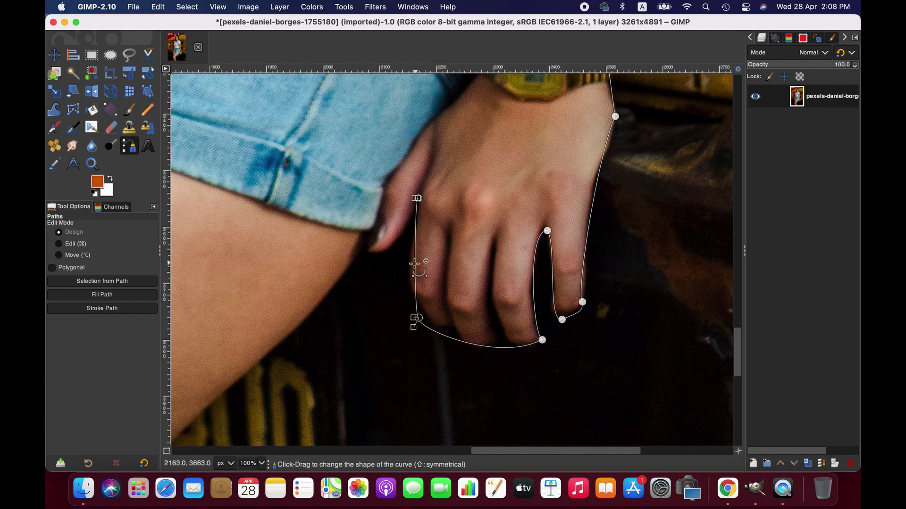
drag(404, 319, 399, 273)
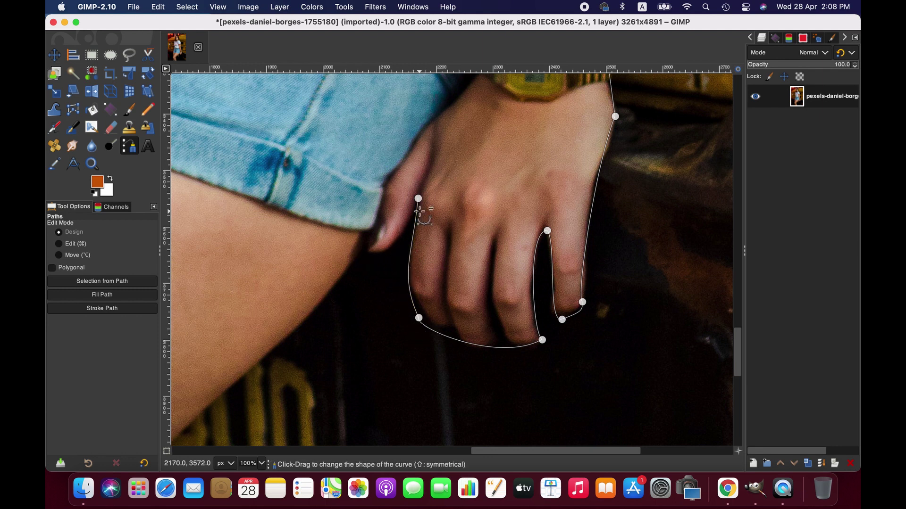
drag(356, 254, 388, 267)
Extend the path from the thumb tip to behind the knee and curve the segment along the thigh's underside
scroll(398, 319, left, 5)
scroll(566, 418, down, 4)
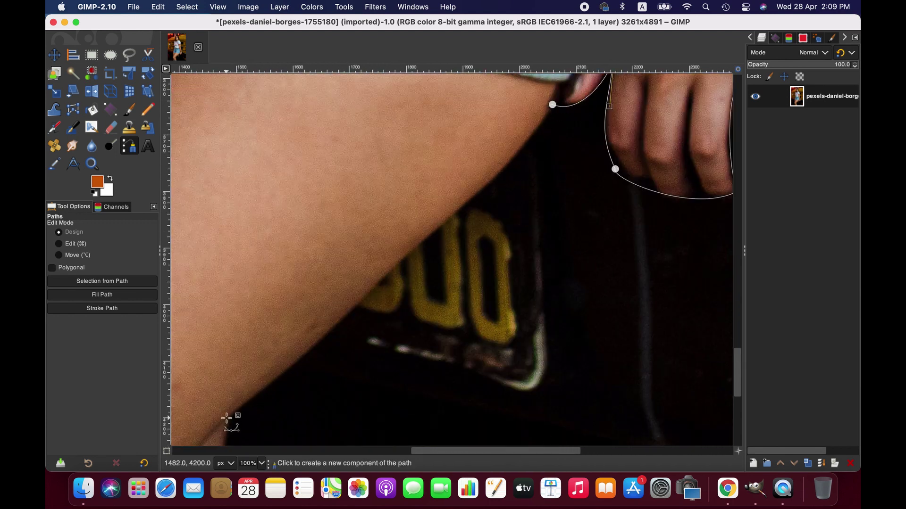
click(552, 105)
click(227, 417)
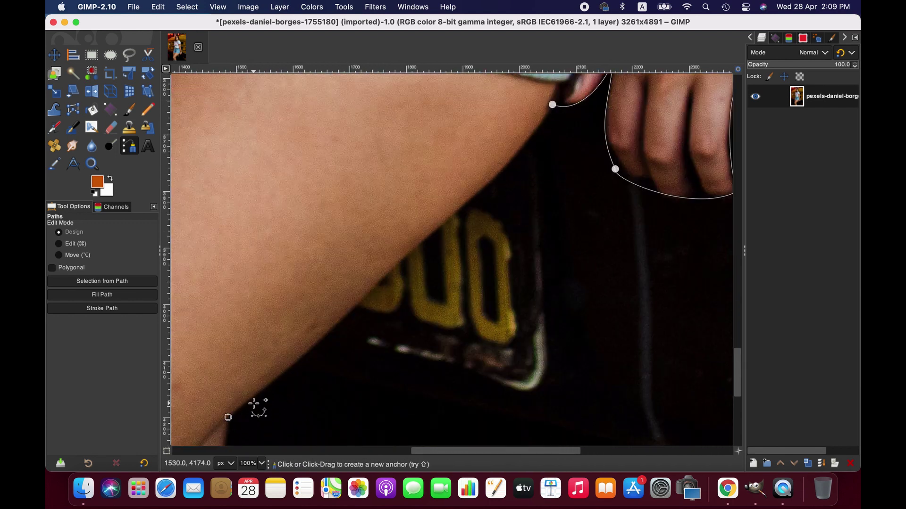
click(231, 417)
drag(414, 239, 428, 246)
drag(573, 117, 548, 143)
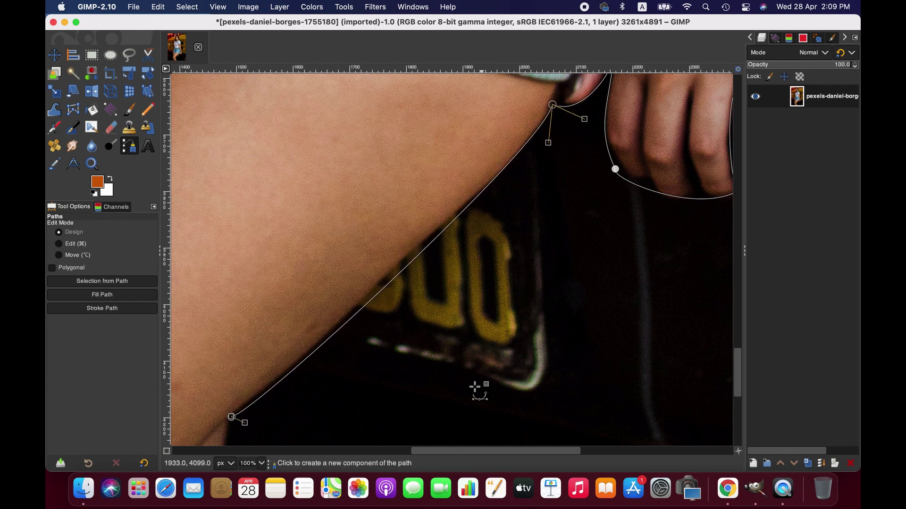
Add an anchor where the rear leg meets the calf and adjust the handle at the back of the thigh
scroll(475, 388, left, 1)
scroll(273, 309, down, 5)
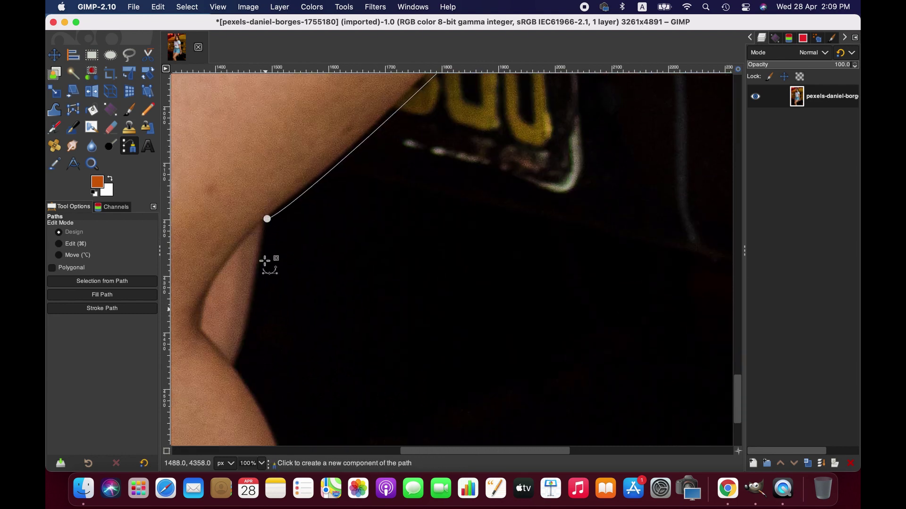
click(232, 362)
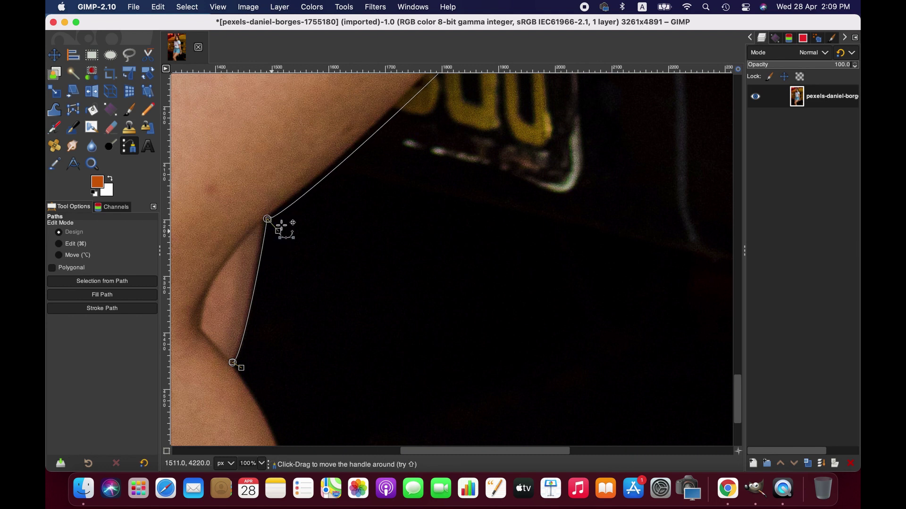
drag(280, 225, 293, 198)
Extend the path down the calf to the image's lower edge and bend the segment to follow the calf
drag(737, 416, 736, 438)
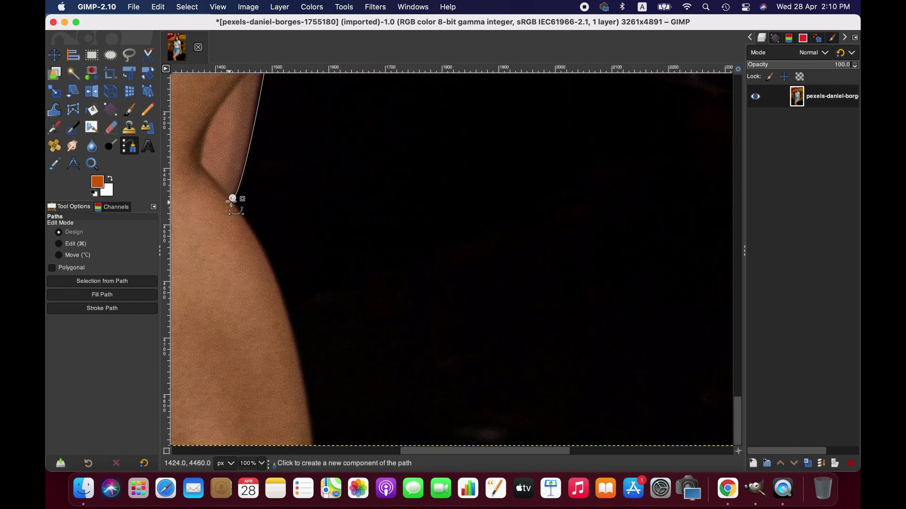
click(232, 198)
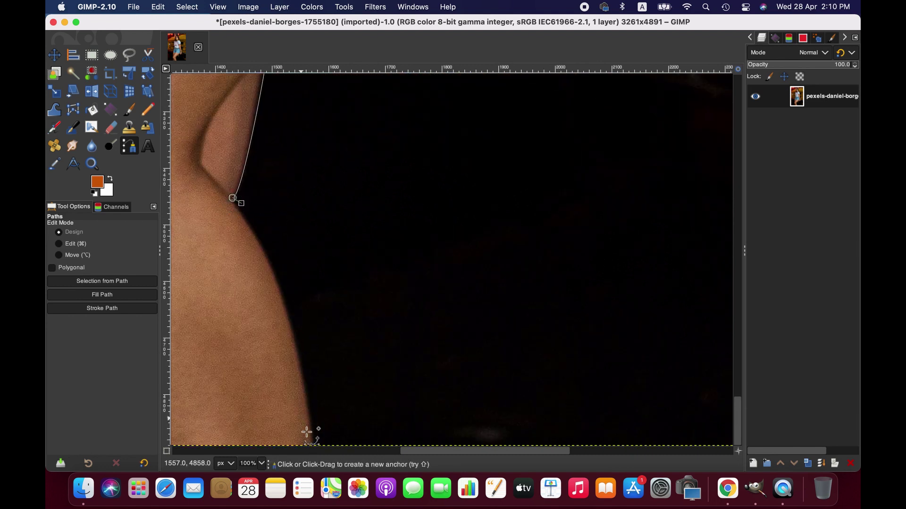
click(313, 445)
drag(282, 347, 301, 344)
drag(342, 419, 312, 341)
Run the path along the image's lower edge and close it at the starting anchor on the lower leg's front side
drag(520, 451, 420, 448)
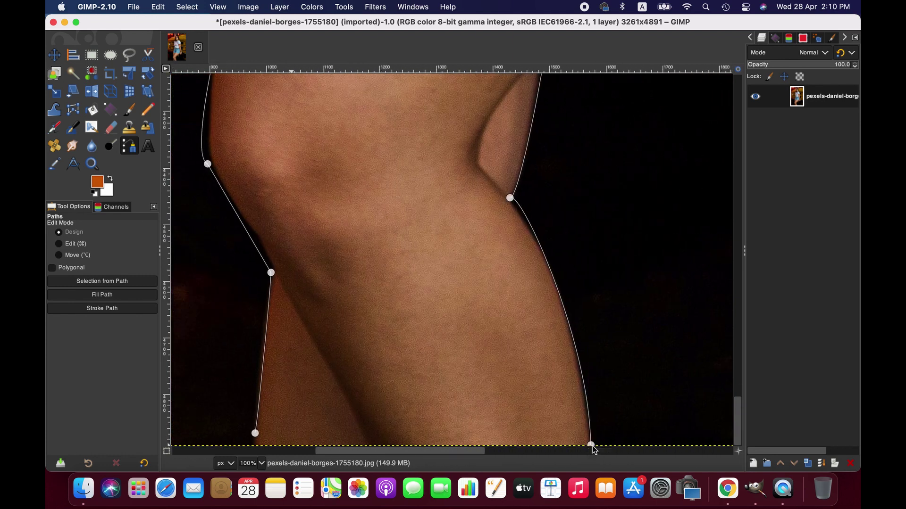
click(285, 444)
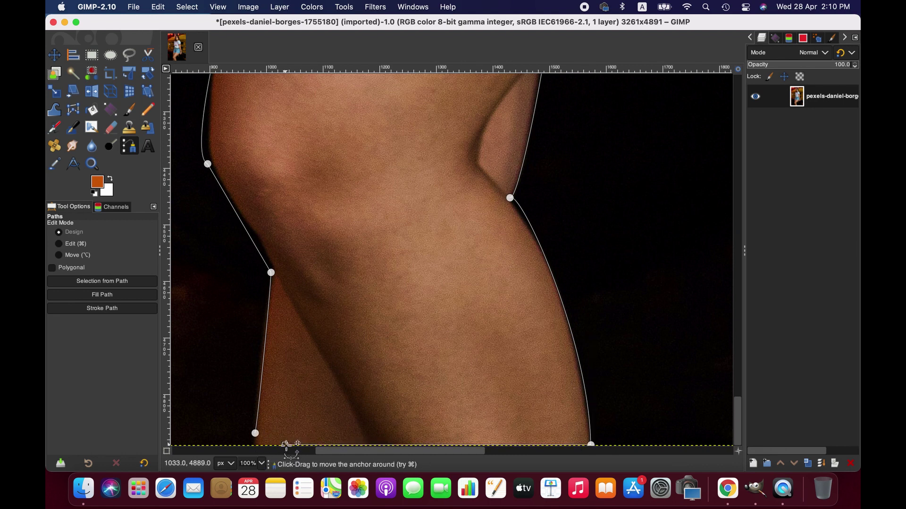
super+click(255, 433)
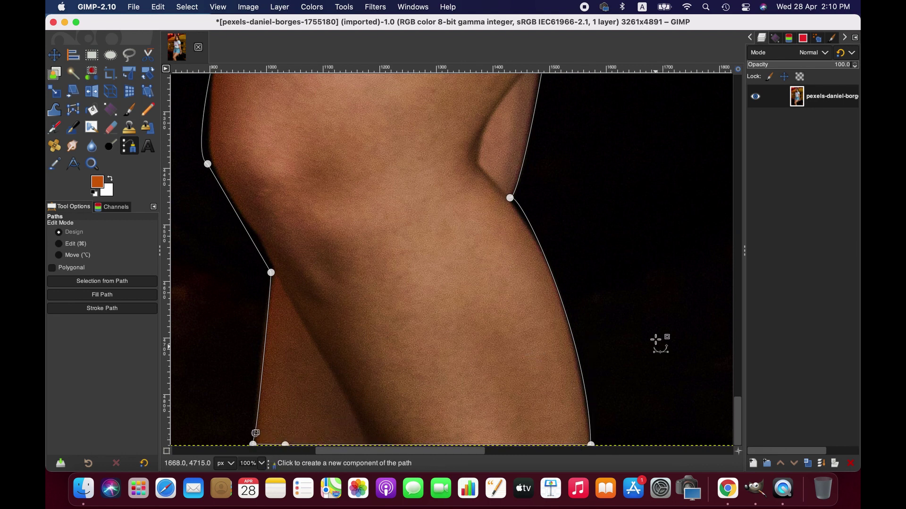
key(super+z)
super+click(254, 434)
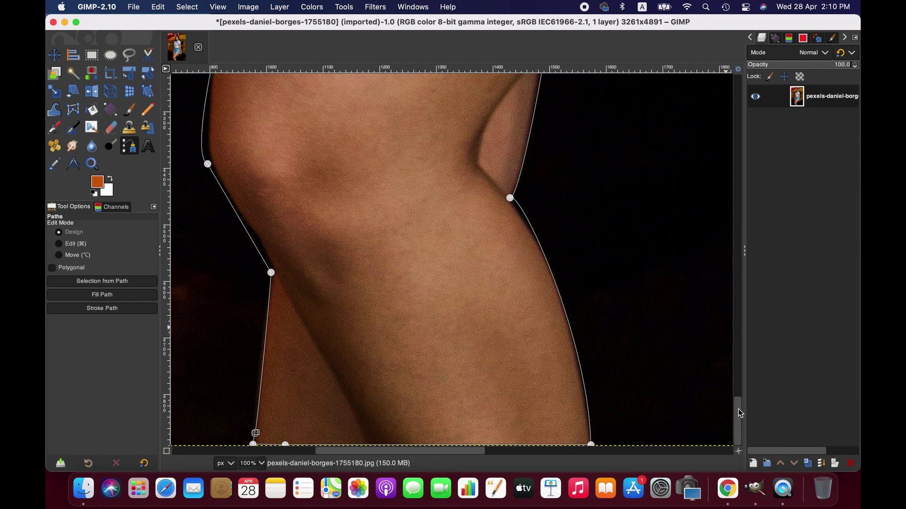
Curve the path segments below and above the kneecap anchor to follow the front of the knee
scroll(253, 424, up, 2)
click(253, 269)
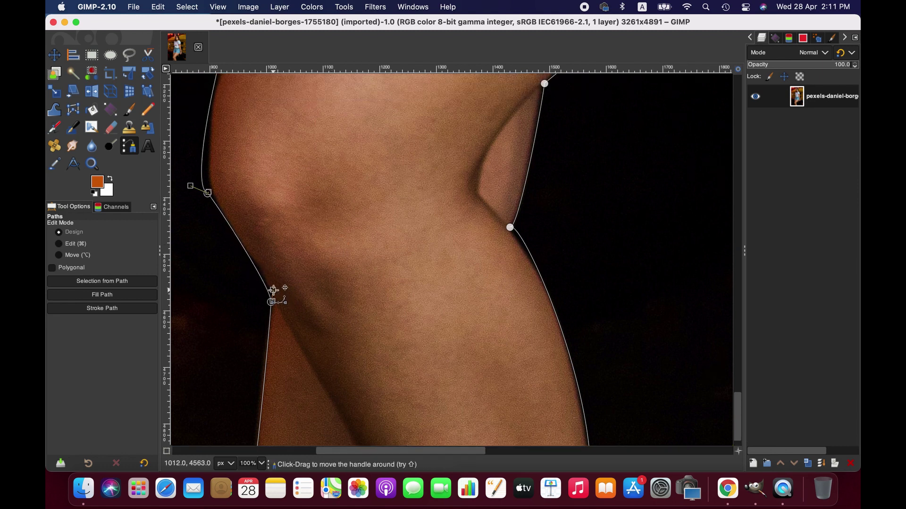
scroll(235, 335, up, 5)
drag(205, 336, 206, 332)
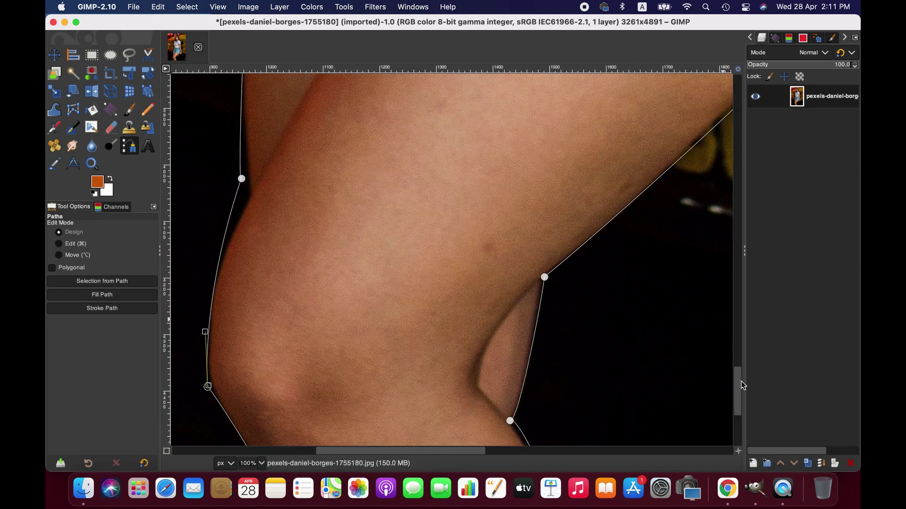
Move the anchor where the two thighs meet closer to the leg and refine the curve from there down to the knee
drag(738, 383, 738, 361)
drag(241, 343, 244, 346)
drag(219, 426, 216, 414)
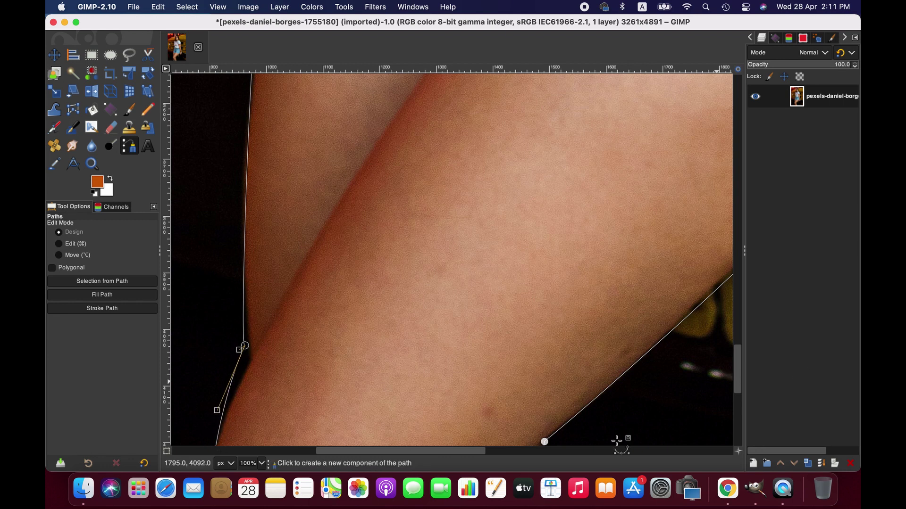
scroll(704, 370, left, 3)
scroll(743, 364, up, 8)
scroll(742, 365, down, 5)
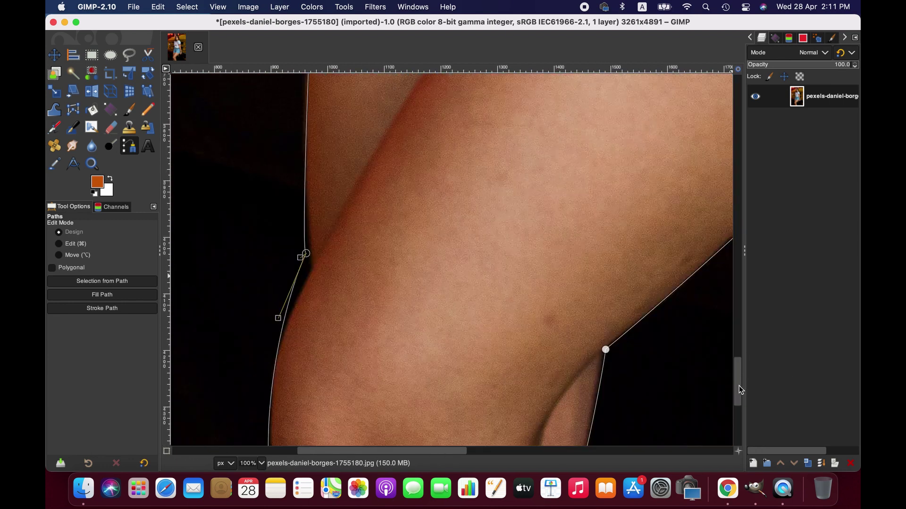
drag(309, 236, 313, 242)
drag(283, 303, 257, 367)
scroll(337, 341, down, 3)
click(269, 345)
mouse_move(266, 290)
mouse_down()
mouse_move(278, 250)
mouse_move(274, 274)
mouse_up()
Reshape the path along the front of the rear thigh up to the shorts so it hugs the leg's edge
scroll(346, 238, up, 4)
scroll(345, 238, down, 2)
scroll(345, 238, up, 3)
drag(313, 227, 309, 225)
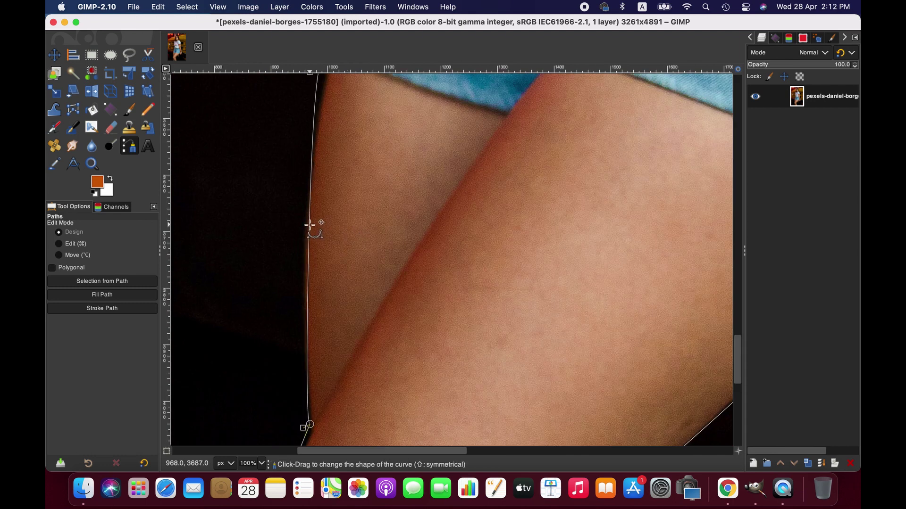
drag(306, 425, 297, 378)
scroll(316, 364, up, 5)
mouse_move(317, 255)
mouse_down()
mouse_move(307, 290)
mouse_move(325, 256)
mouse_up()
scroll(325, 256, down, 3)
drag(309, 200, 301, 204)
Adjust the handle of the anchor at the side of the hair to refine the curve over the top of the head
scroll(353, 226, up, 20)
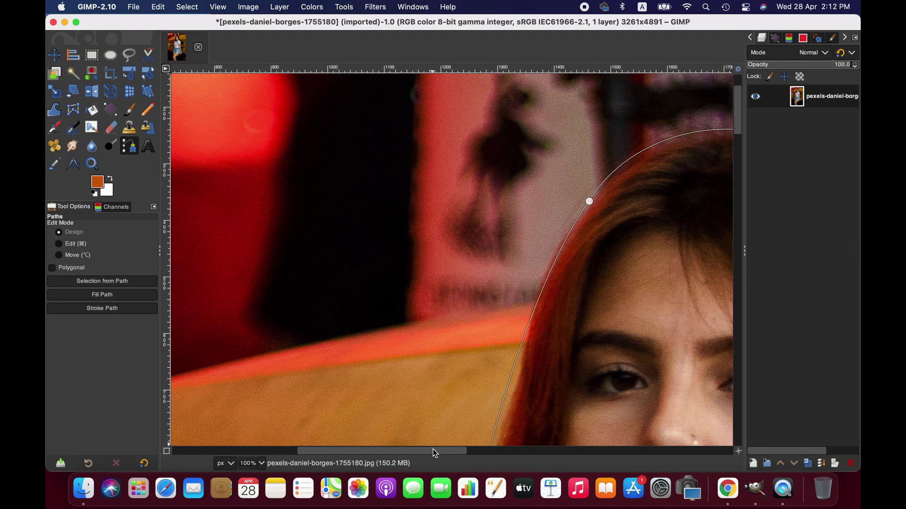
drag(432, 450, 581, 452)
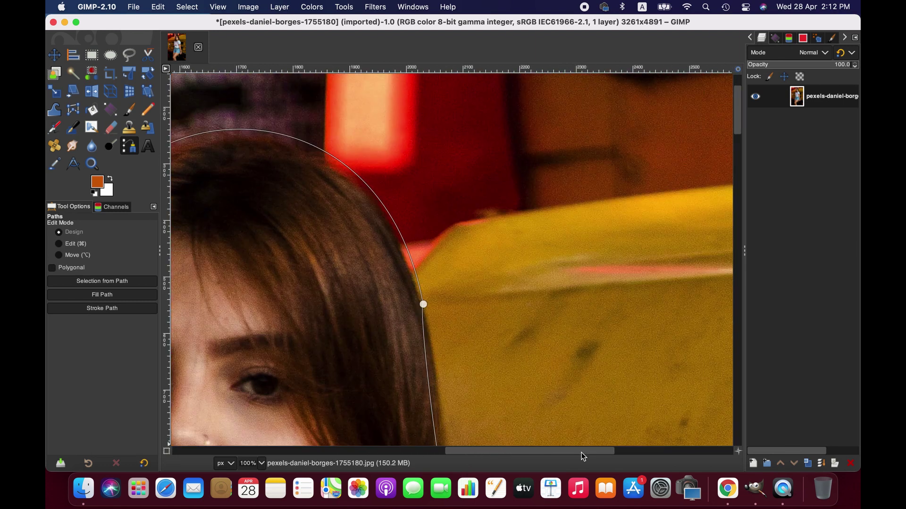
click(398, 224)
drag(384, 102, 368, 92)
drag(528, 451, 437, 451)
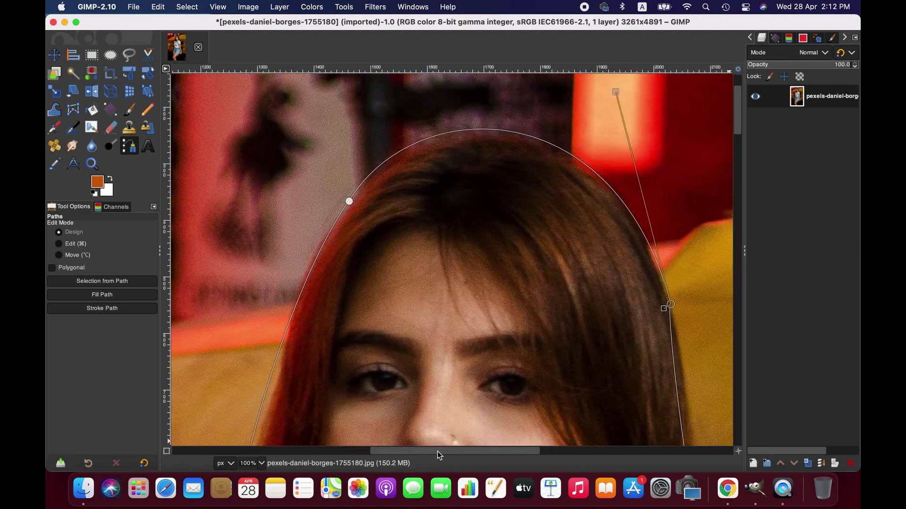
Stroke the woman's completed outline path with a solid purple line 18 px wide, viewing the whole image
click(261, 463)
click(257, 439)
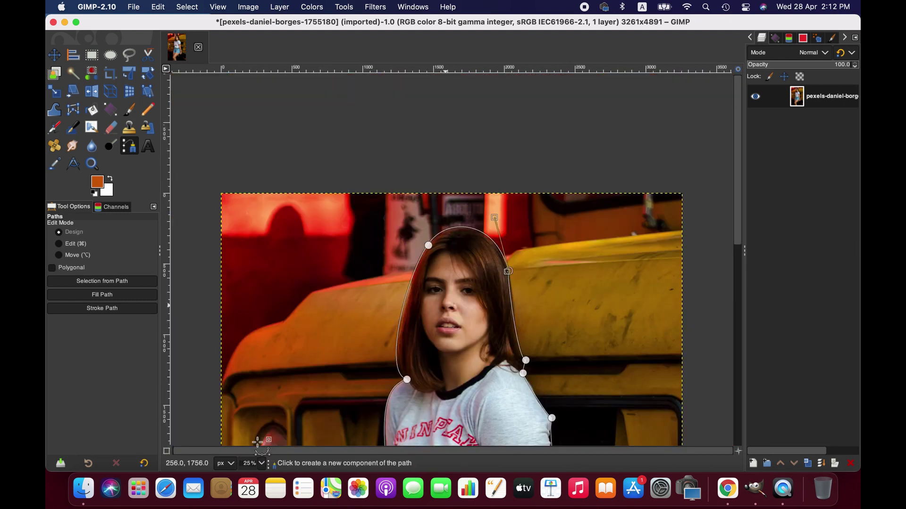
click(260, 463)
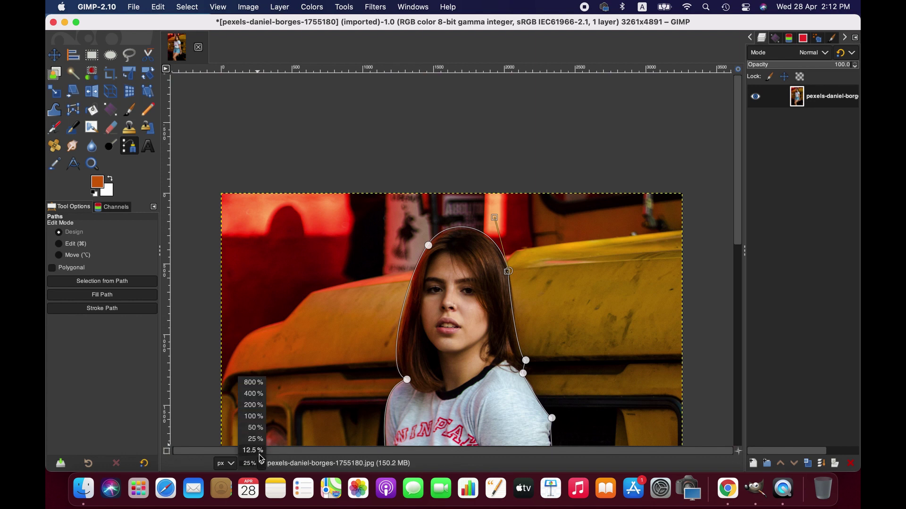
click(257, 449)
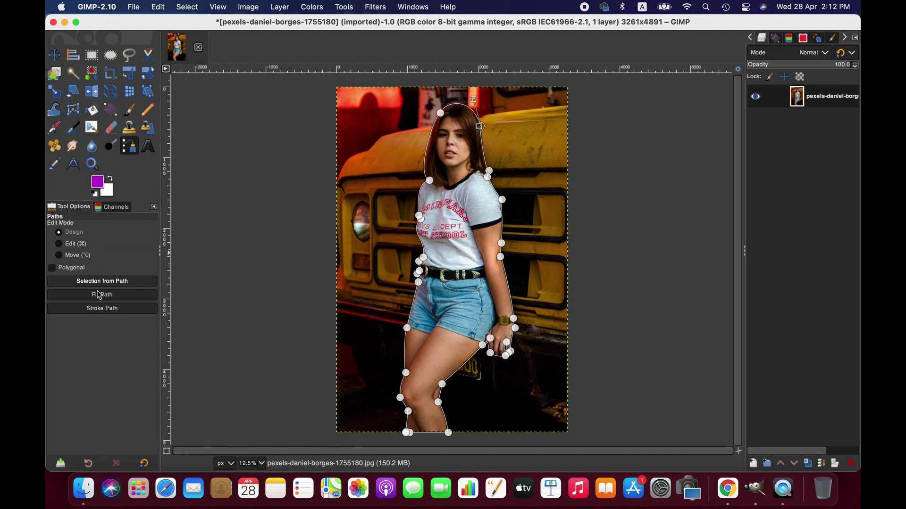
click(104, 309)
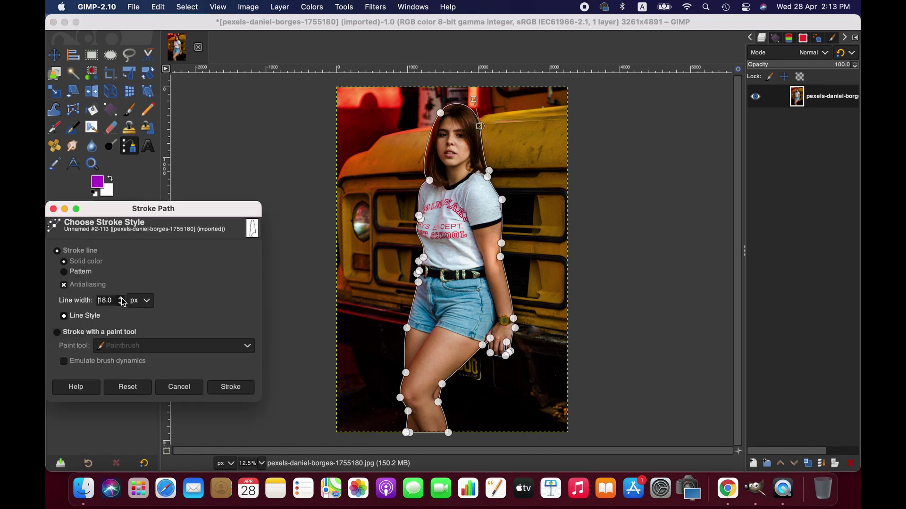
click(231, 389)
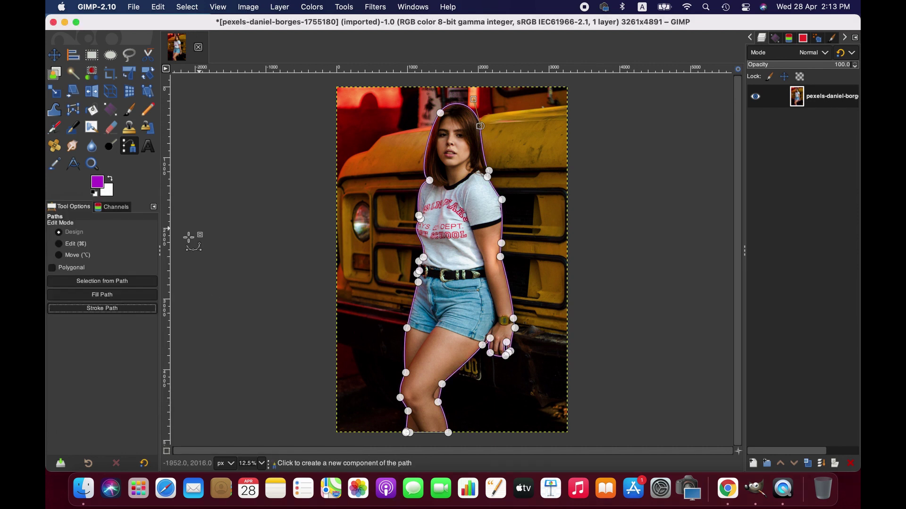
Switch to the Scissors Select tool and examine the stroked outline around the woman at 25% zoom
click(149, 57)
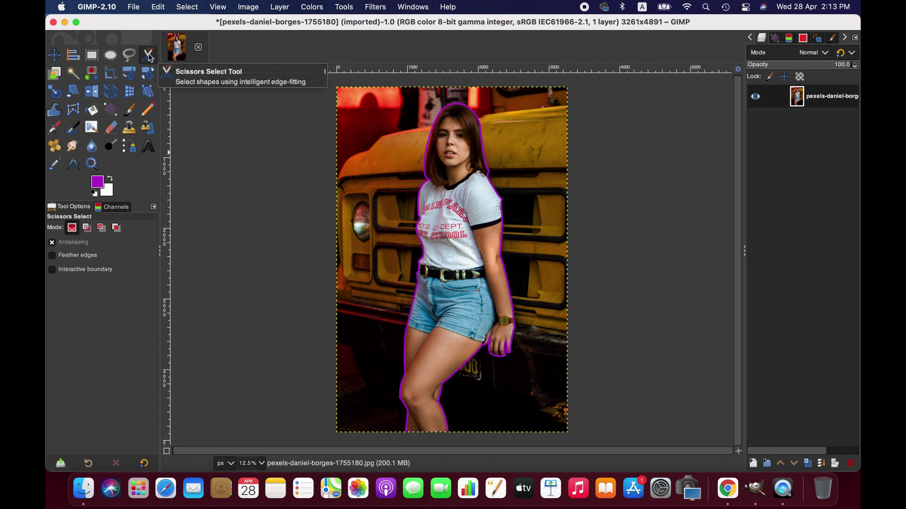
click(260, 463)
click(256, 442)
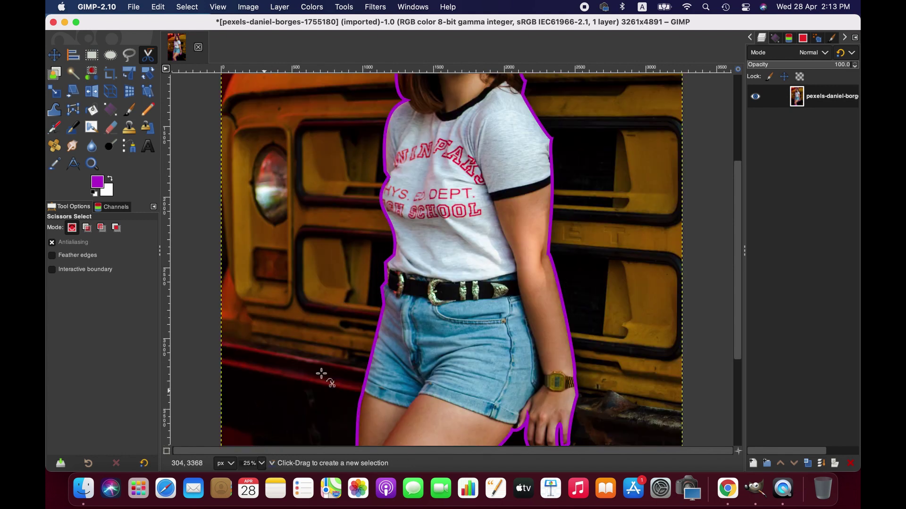